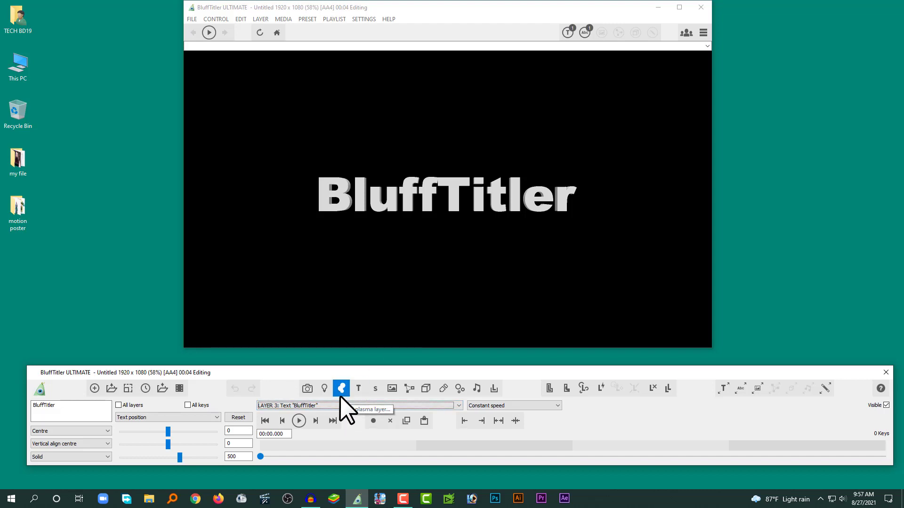
- Check the Camera layer's settings and return to the "BluffTitler" text layer
left_click(290, 405)
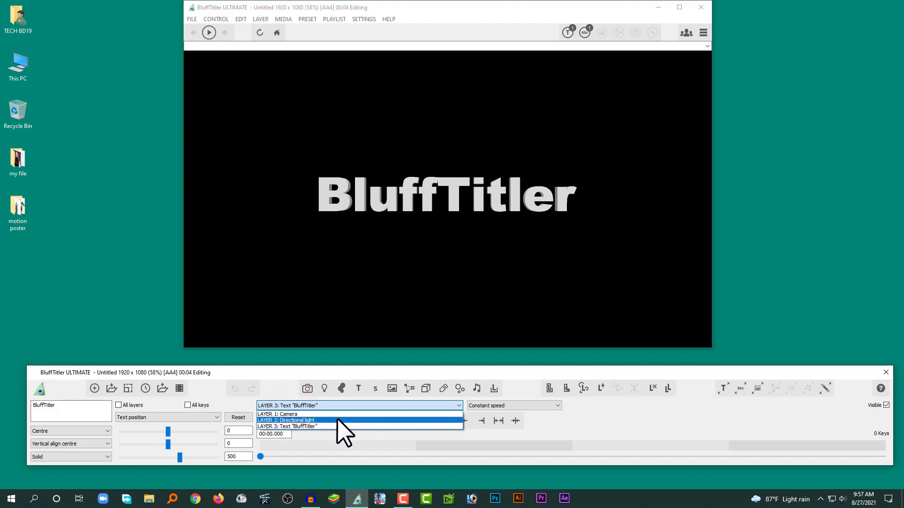
left_click(290, 414)
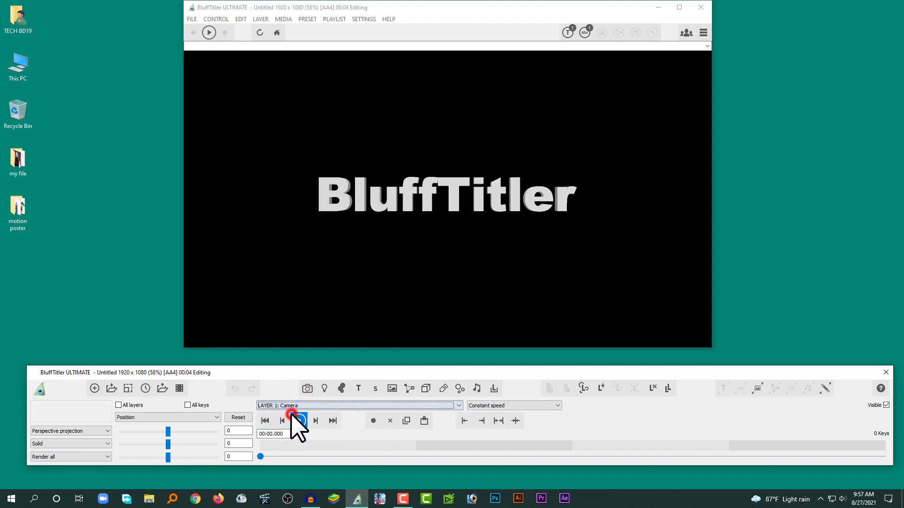
left_click(299, 406)
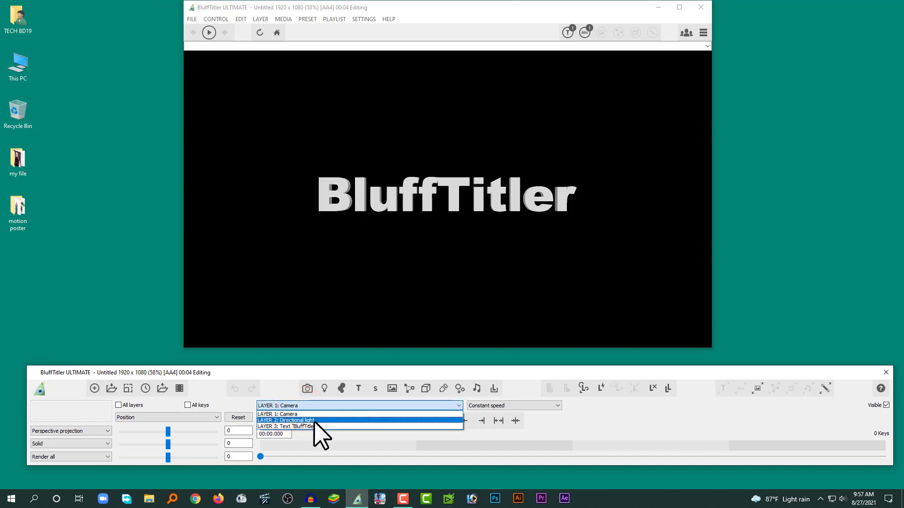
left_click(313, 426)
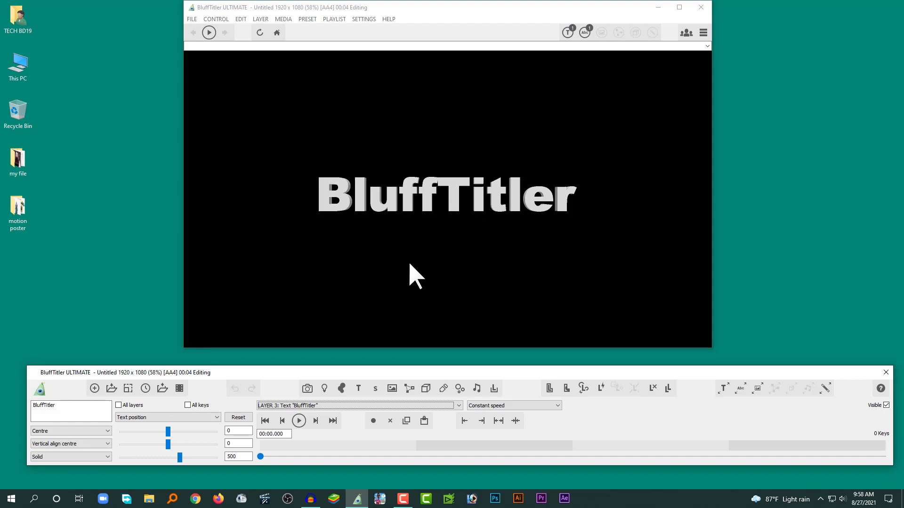
- Select the "BluffTitler" text layer and delete it from the show
left_click(341, 406)
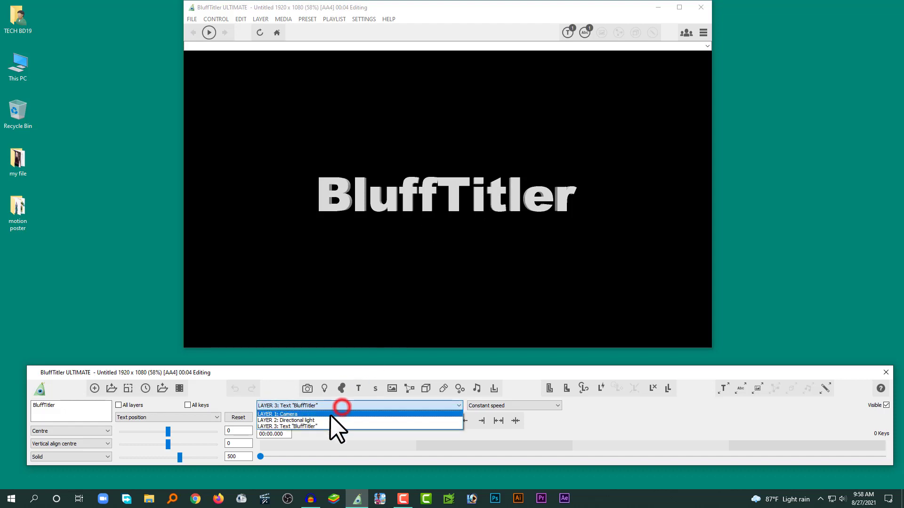
left_click(315, 425)
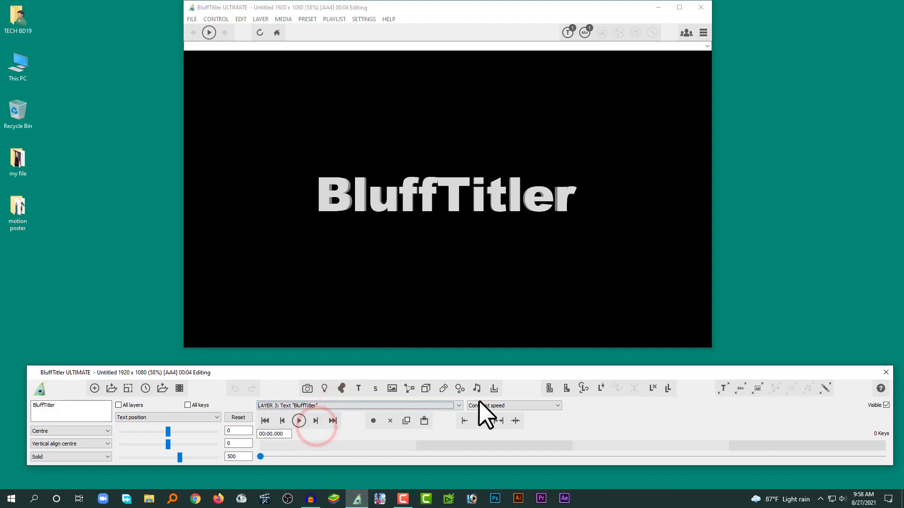
left_click(653, 388)
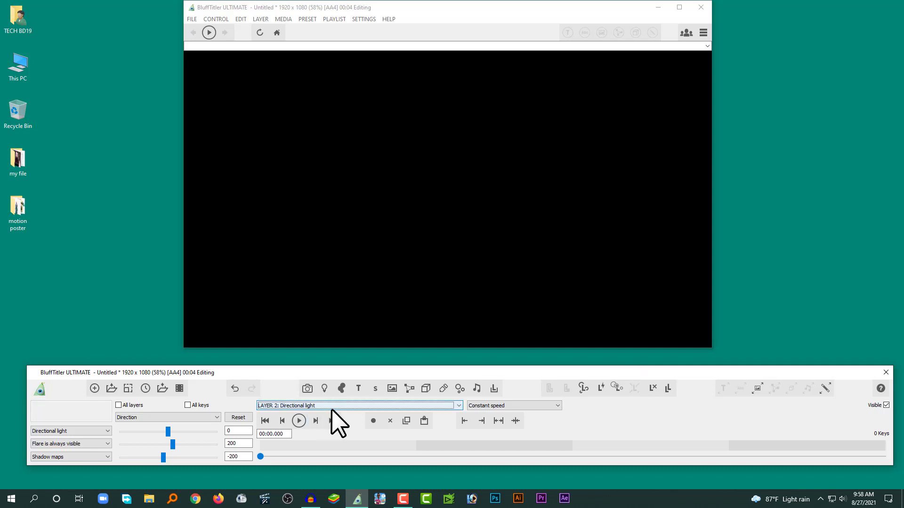
- Add the sky picture from the motion poster folder as a picture layer, keeping its default position
left_click(390, 389)
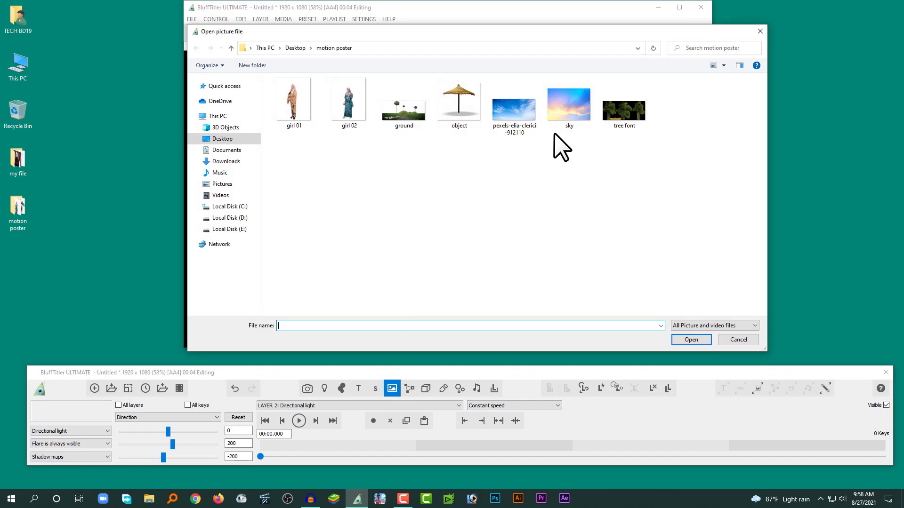
double_click(574, 109)
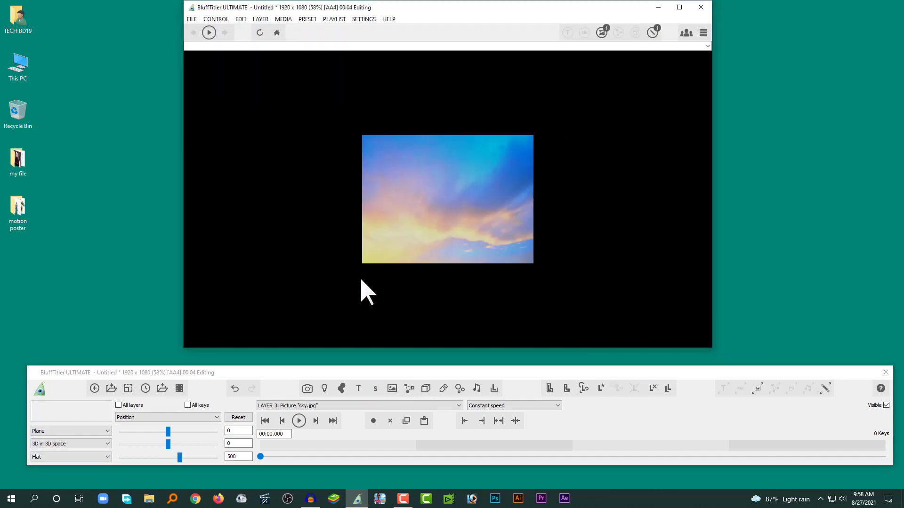
mouse_move(404, 188)
right_mouse_down()
mouse_move(393, 262)
mouse_move(404, 204)
right_mouse_up()
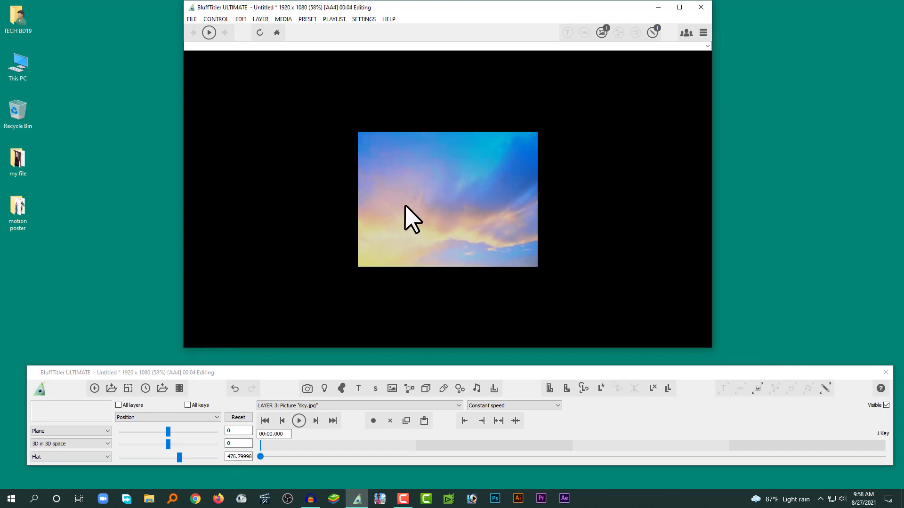
key("ctrl+z")
- Enlarge the sky picture layer uniformly to a size of about 1.94 on all three axes
left_click(163, 417)
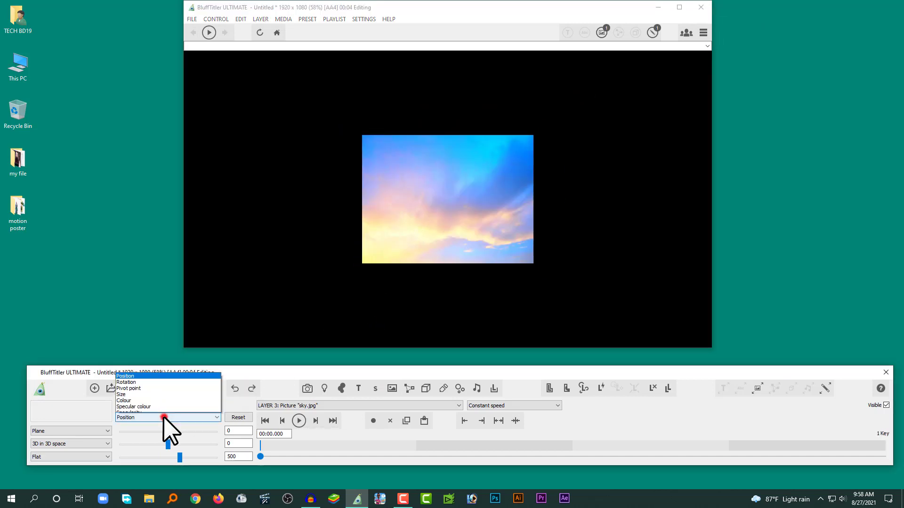
left_click(153, 312)
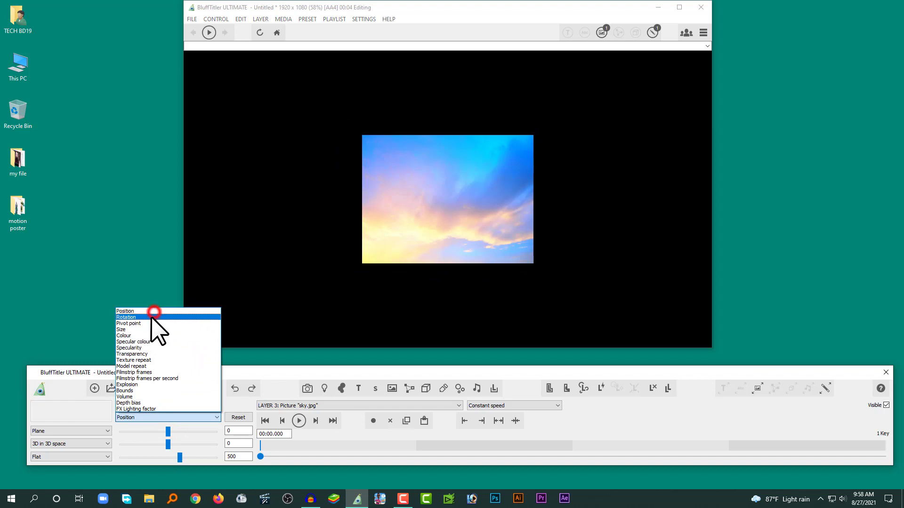
left_click(145, 329)
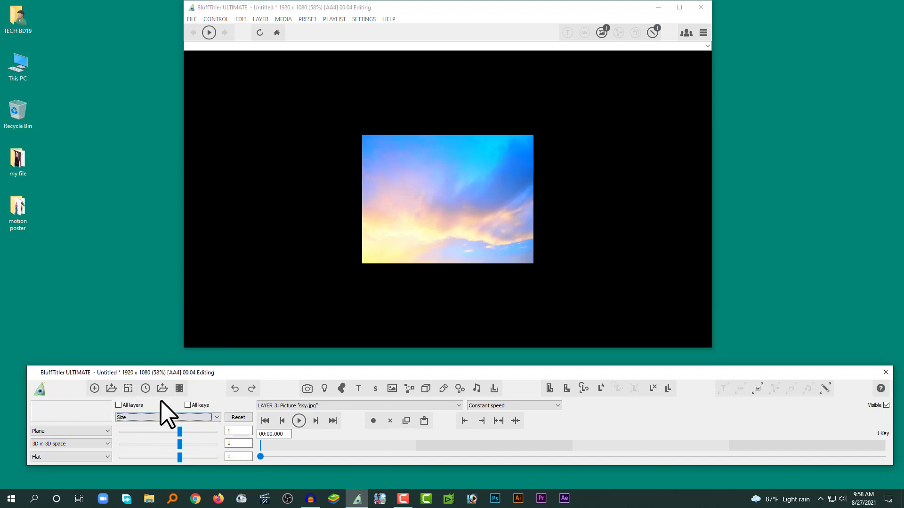
left_click(180, 431)
left_click_drag(180, 431, 183, 443)
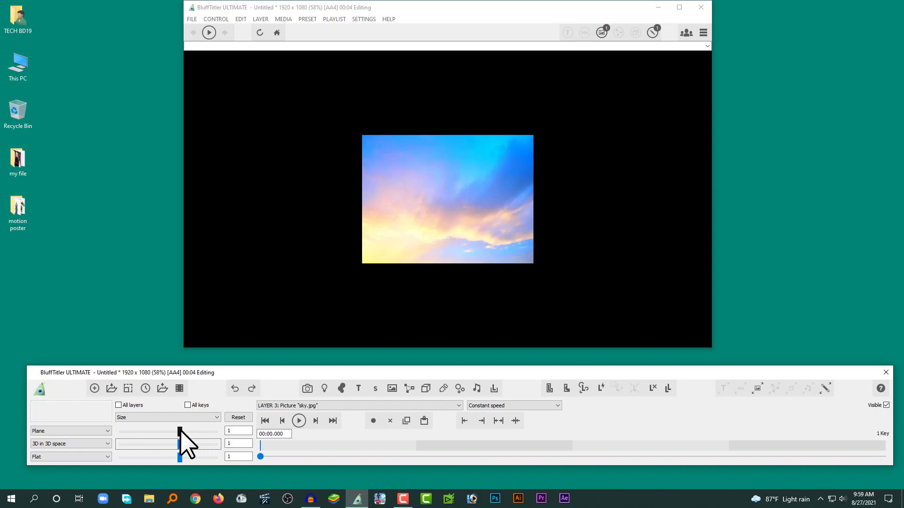
left_click_drag(180, 430, 191, 433)
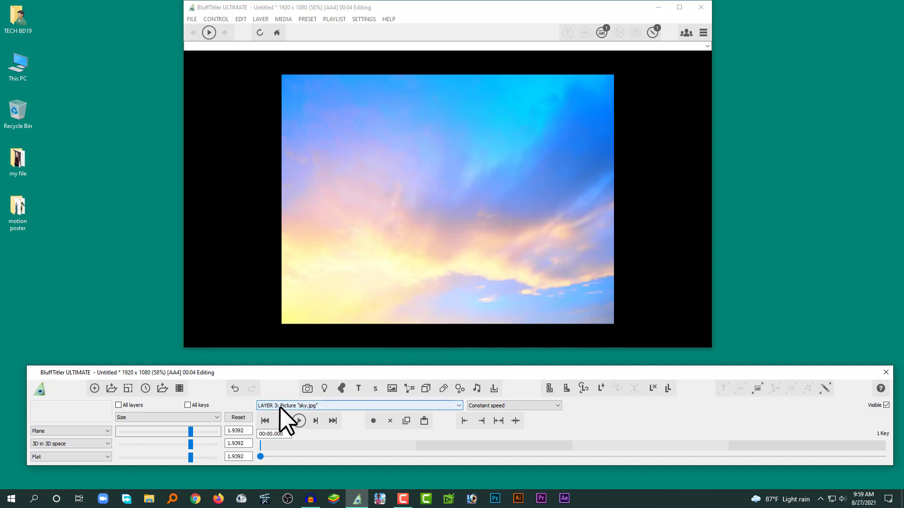
- Add the ground picture as a new picture layer and bring it forward to a depth position of about 444
left_click(390, 389)
double_click(404, 112)
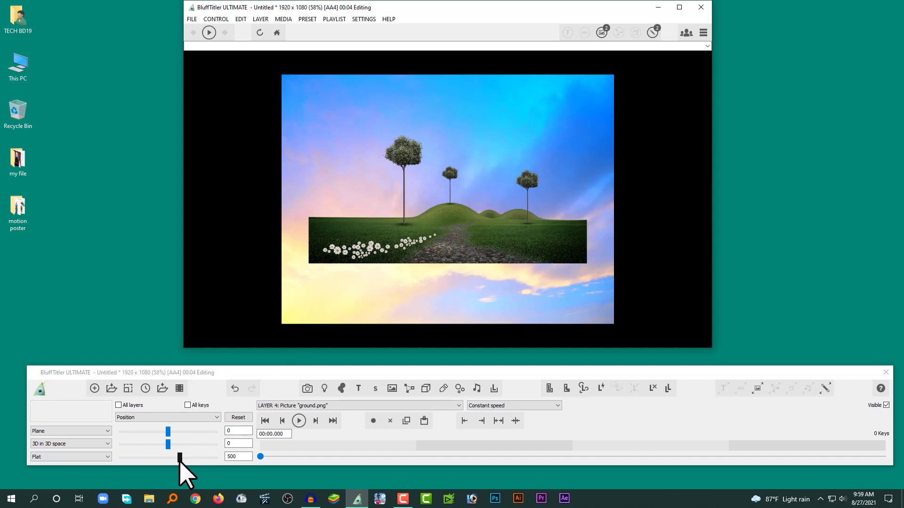
left_click(448, 239)
left_click_drag(180, 455, 178, 456)
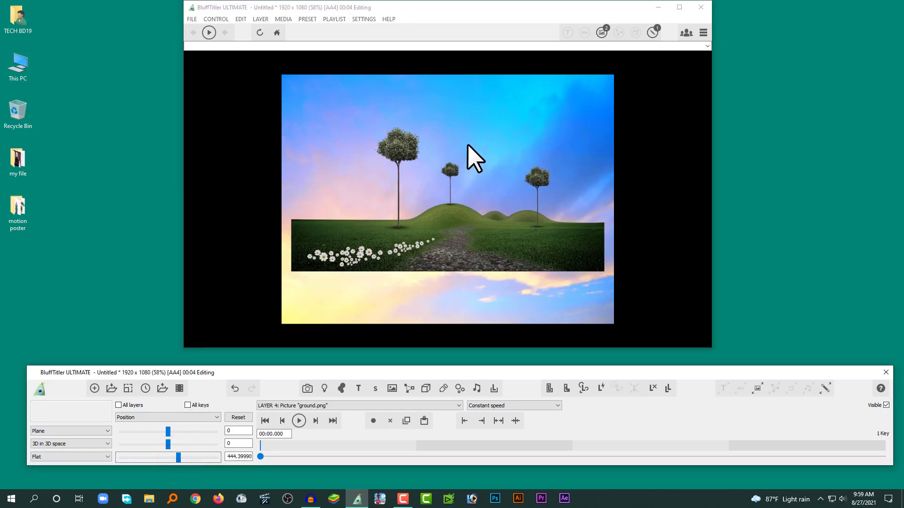
- Bring the ground picture forward to a depth of about 415 and lower it to about -76, aligned with the sky's lower edge
right_click_drag(450, 145, 451, 85)
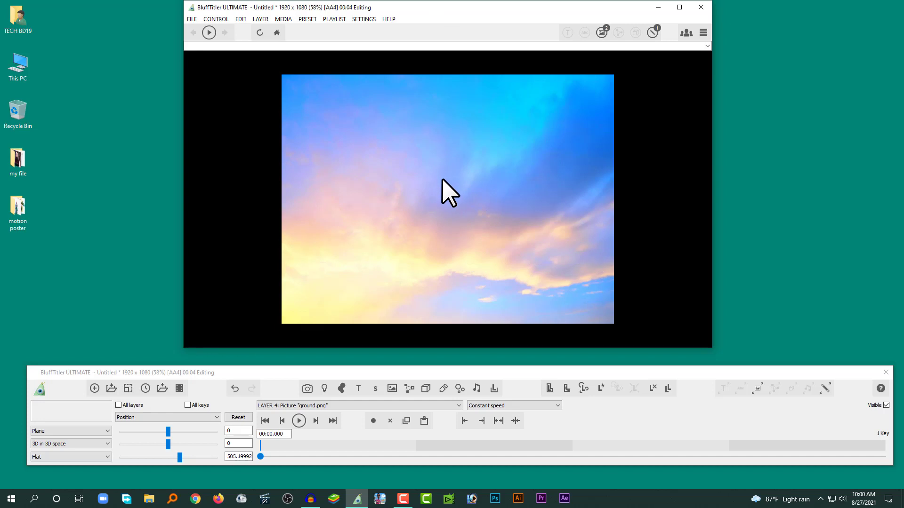
right_click_drag(442, 179, 442, 194)
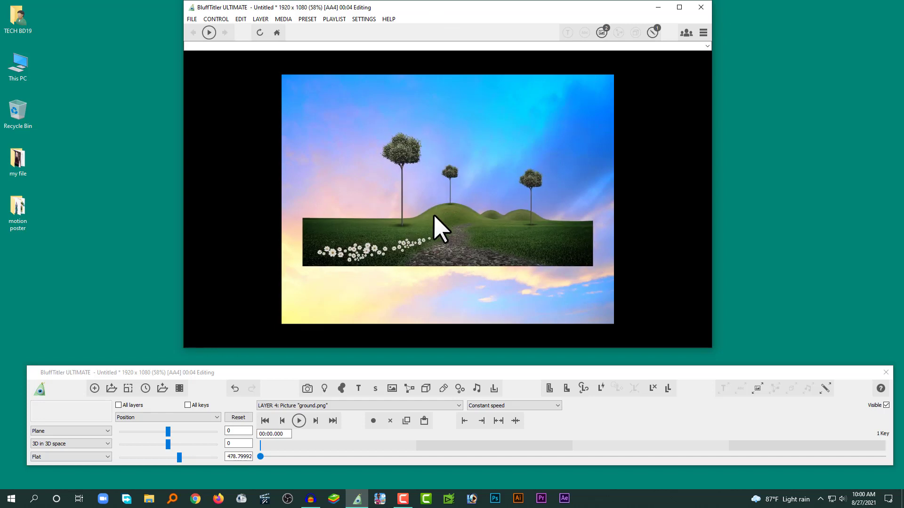
right_click_drag(441, 182, 433, 237)
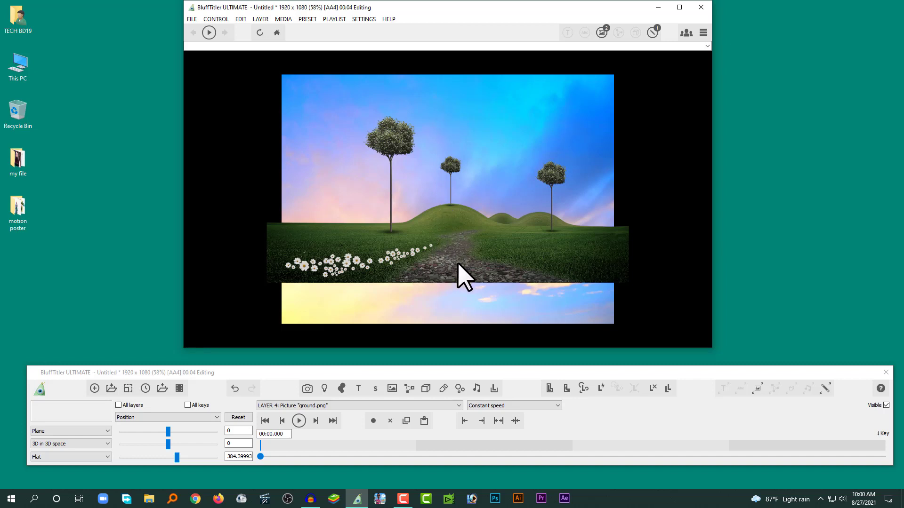
right_click_drag(458, 263, 453, 212)
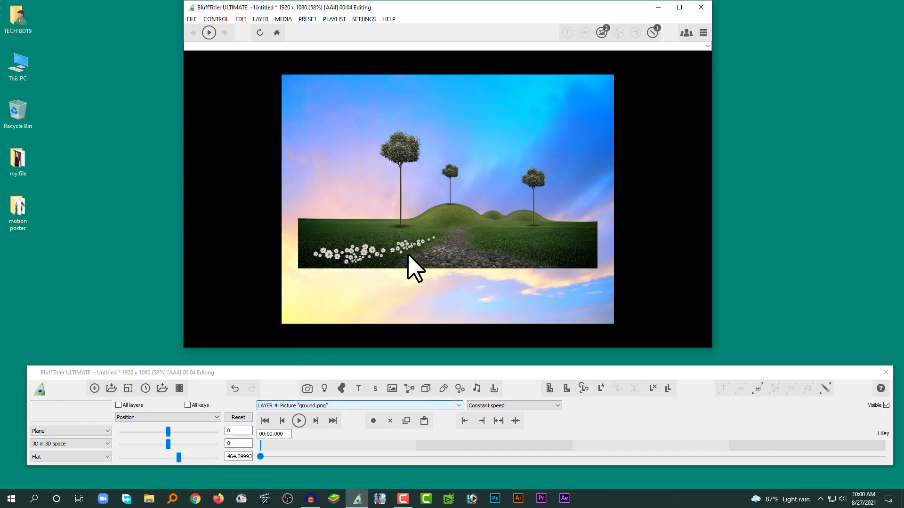
right_click_drag(465, 224, 464, 262)
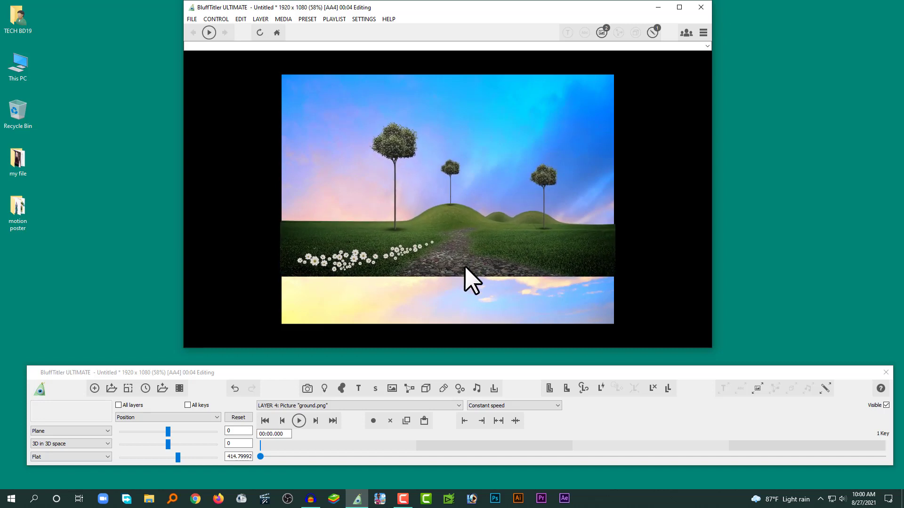
left_click_drag(414, 215, 413, 266)
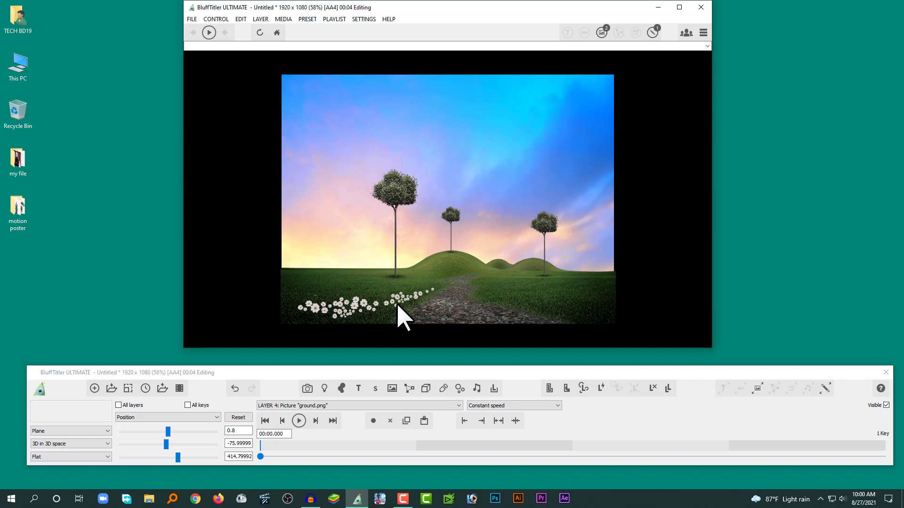
- Add the girl 01 picture as a layer and position it at about -0.8, -42 with a depth of about 481
left_click(391, 387)
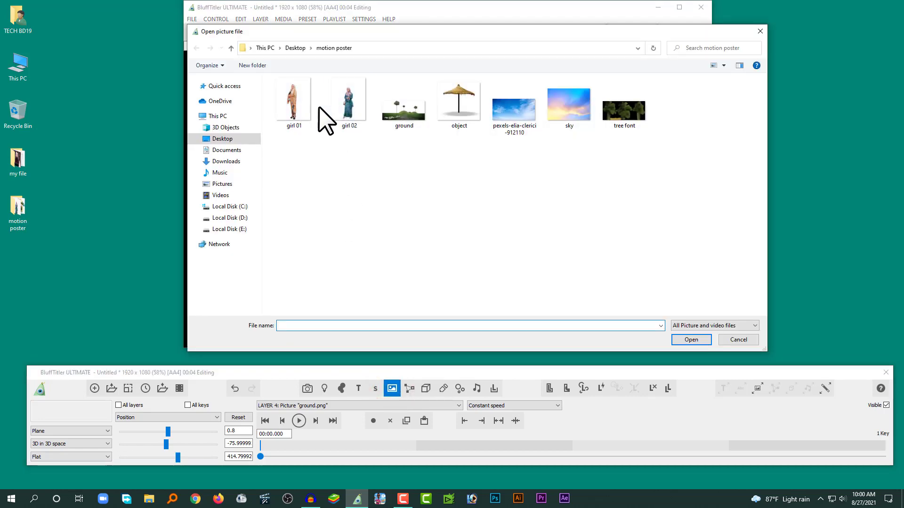
double_click(294, 104)
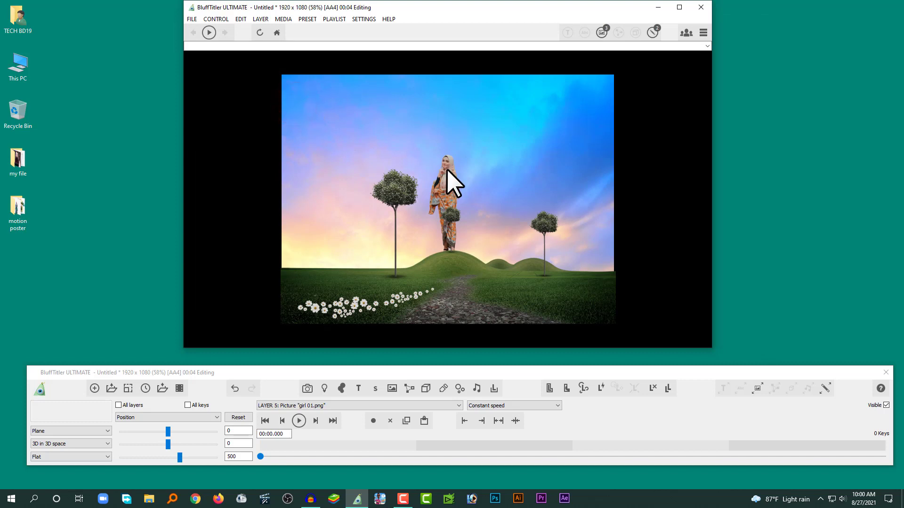
left_click_drag(445, 181, 477, 288)
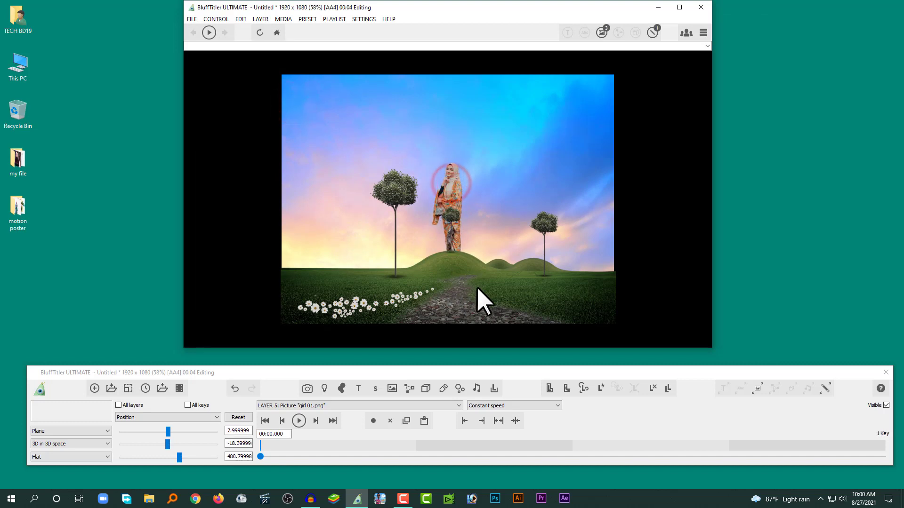
left_click_drag(451, 193, 446, 214)
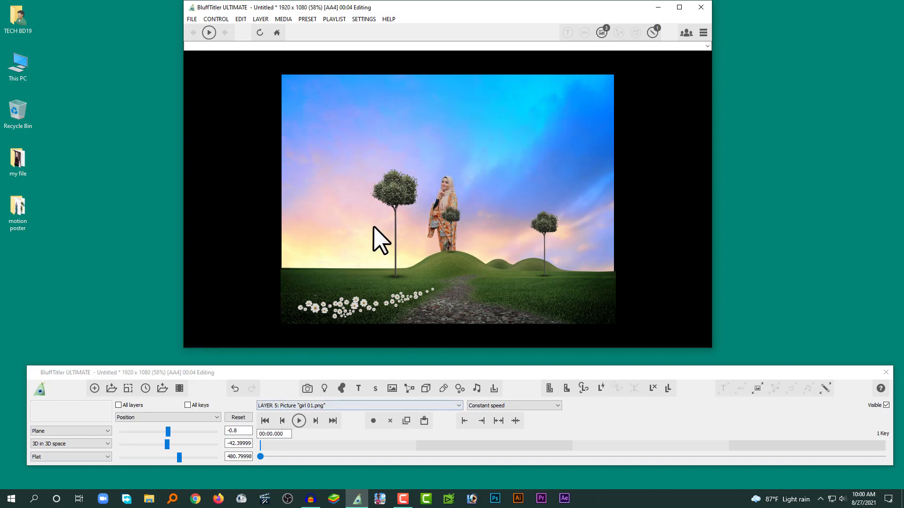
- Bring the girl 01 picture forward to a depth of about 330 and move it to about X 57, Y -25
left_click(160, 418)
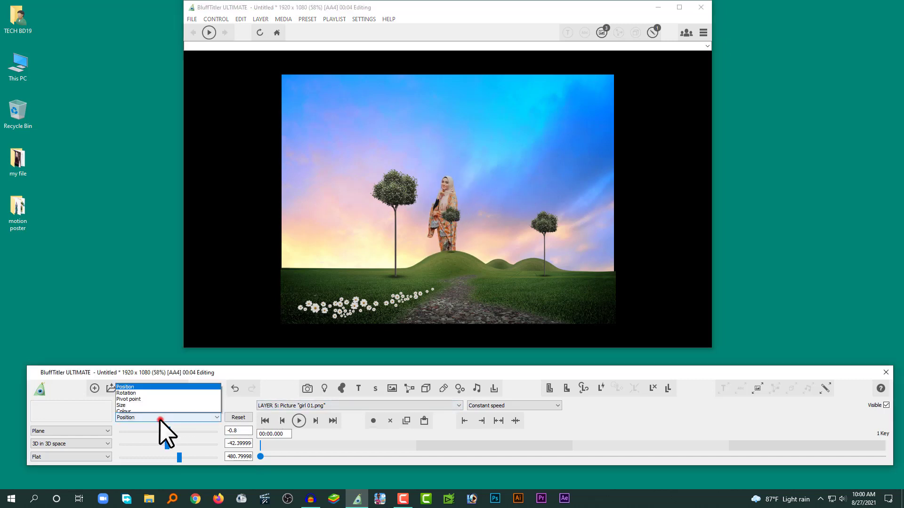
left_click(140, 310)
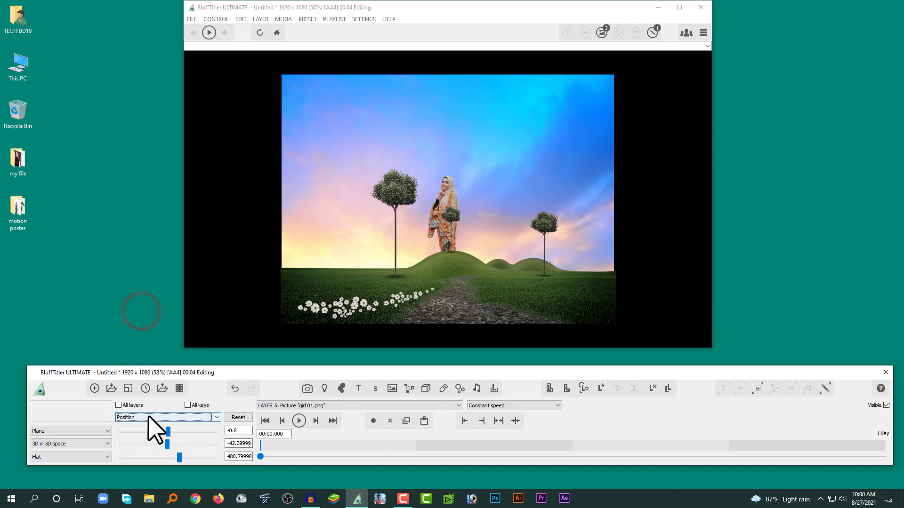
left_click(148, 416)
left_click(137, 310)
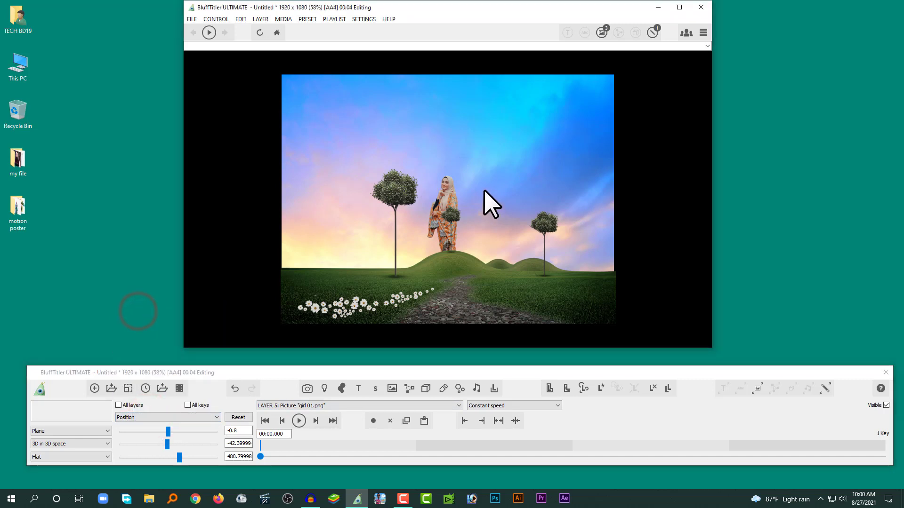
right_click_drag(484, 190, 490, 289)
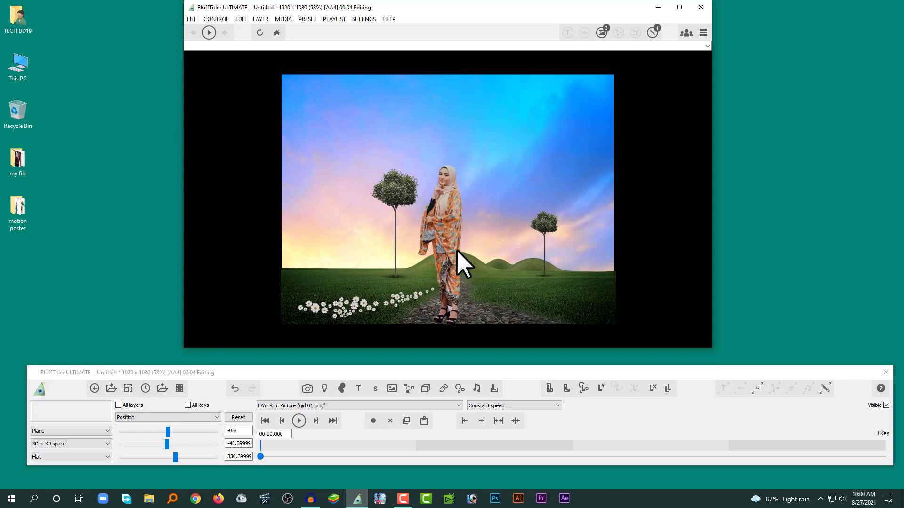
left_click_drag(425, 228, 465, 218)
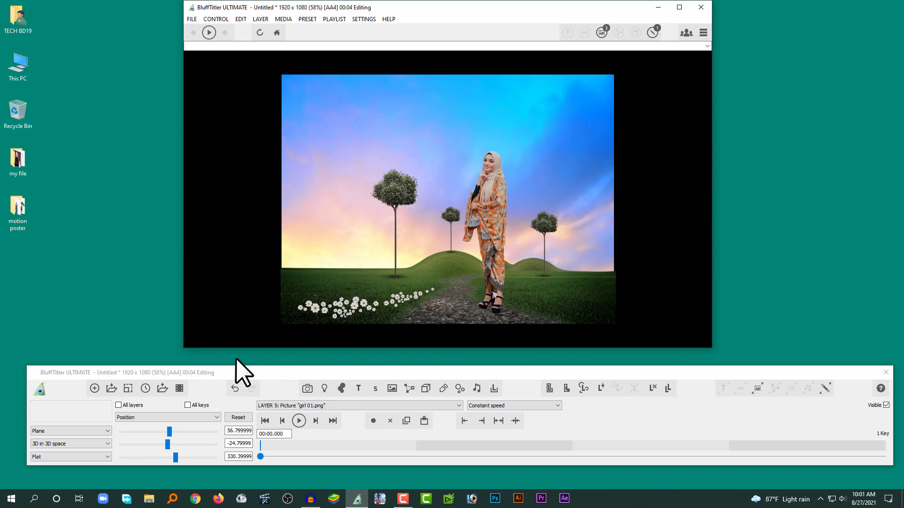
- Shrink the girl 01 picture uniformly to a size of about 0.53 on all three axes
left_click(140, 418)
left_click(131, 325)
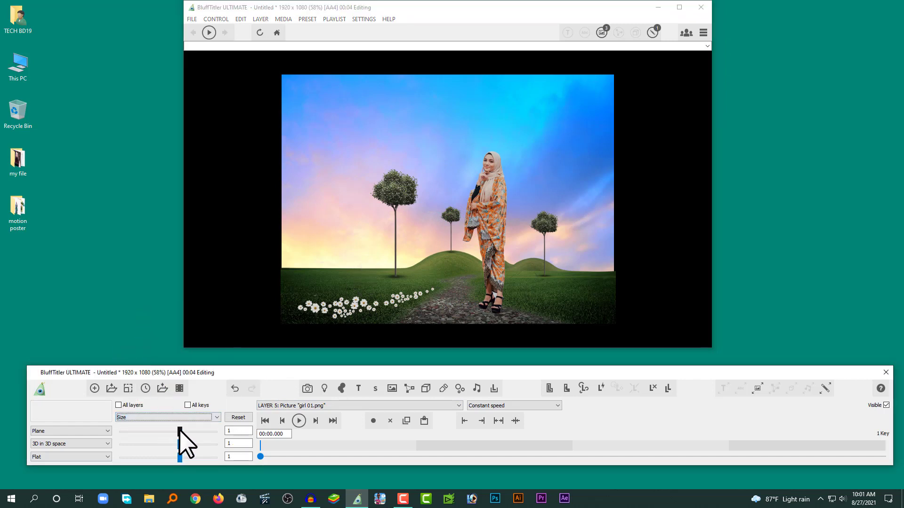
left_click_drag(179, 430, 187, 430)
key("ctrl+z")
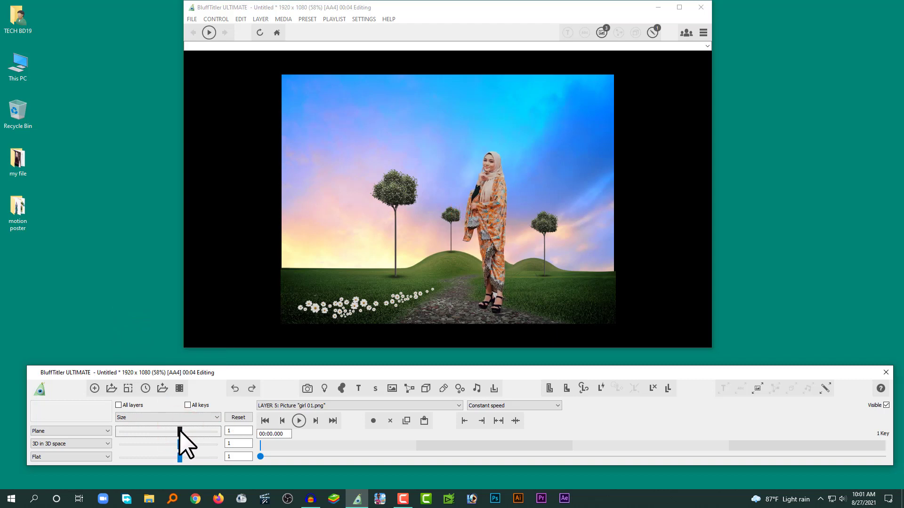
left_click_drag(180, 431, 174, 431)
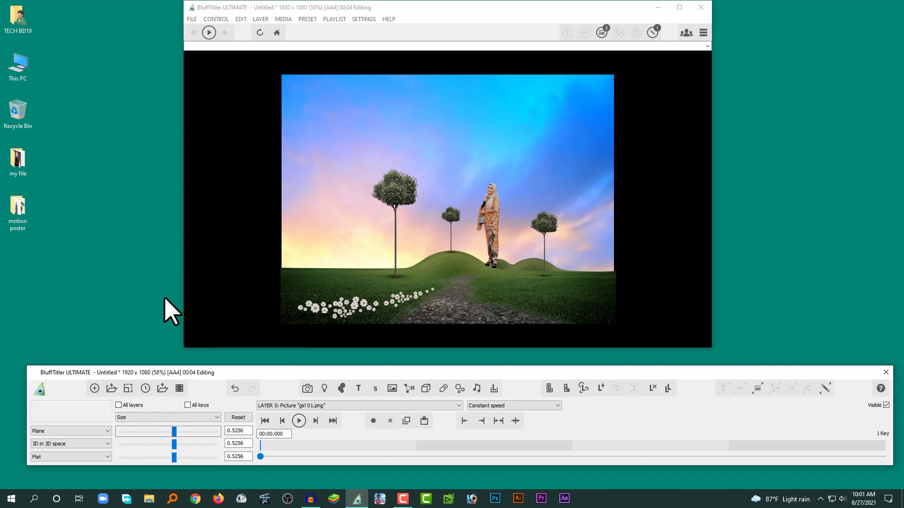
- Move the girl 01 picture onto the grass beside the path, at about X 95, Y -78
left_click(168, 412)
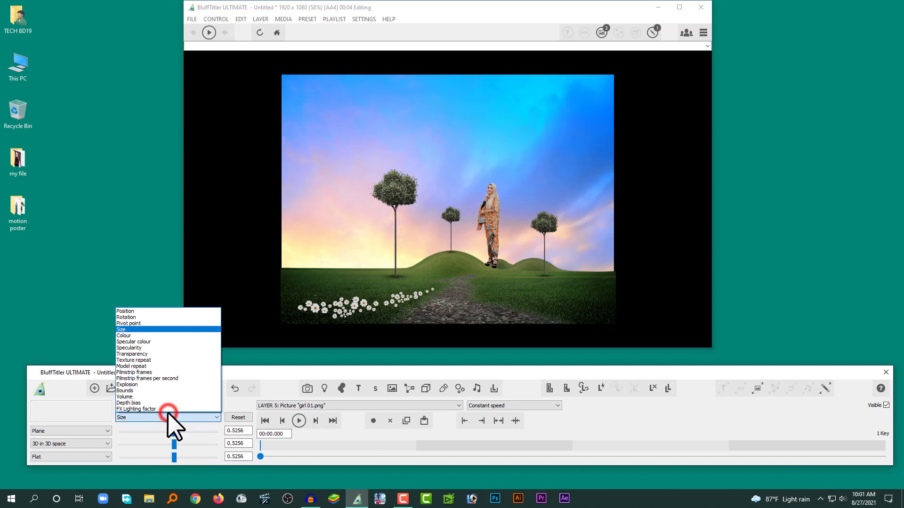
left_click(139, 313)
left_click_drag(484, 220, 507, 253)
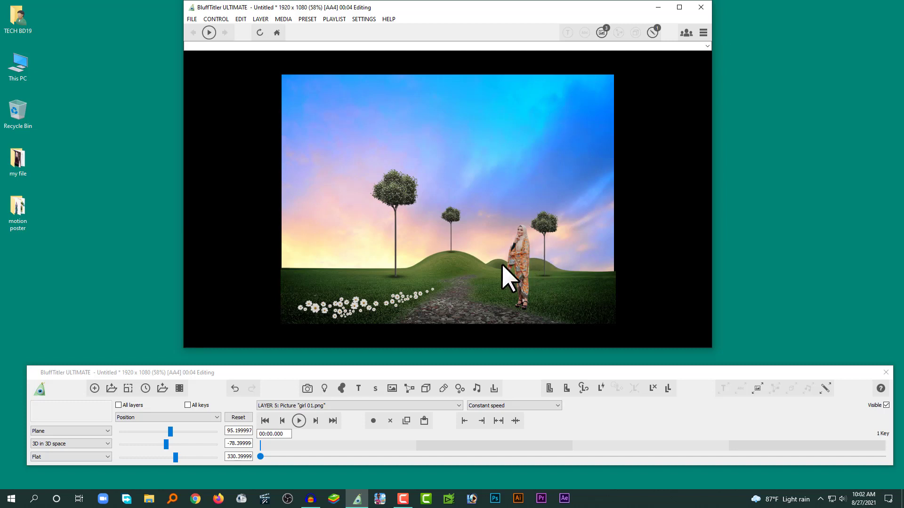
left_click(516, 248)
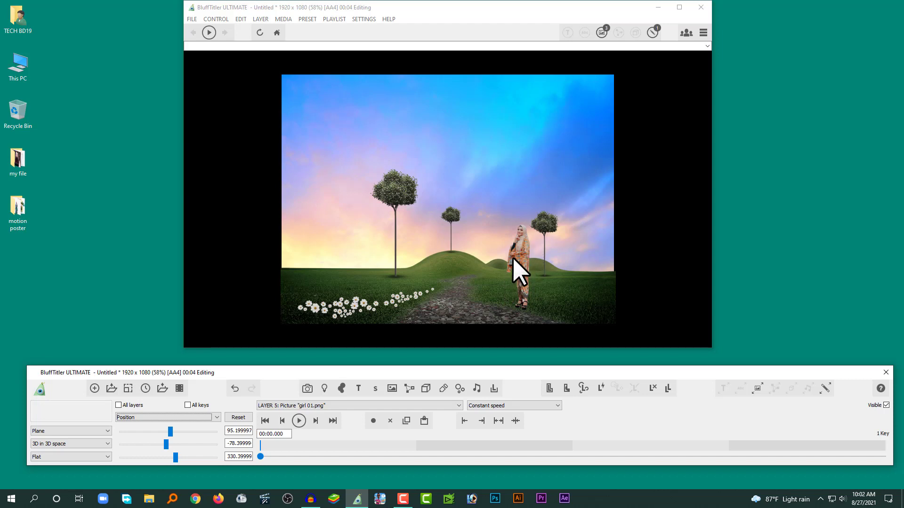
- Clone the girl 01 layer and move the copy to the other side of the path, at about X -86, Y -82
left_click(314, 406)
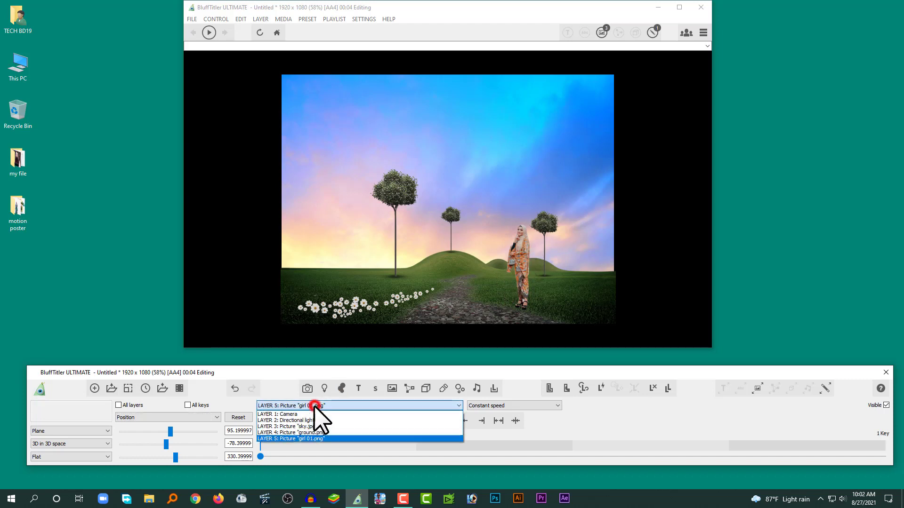
left_click(312, 436)
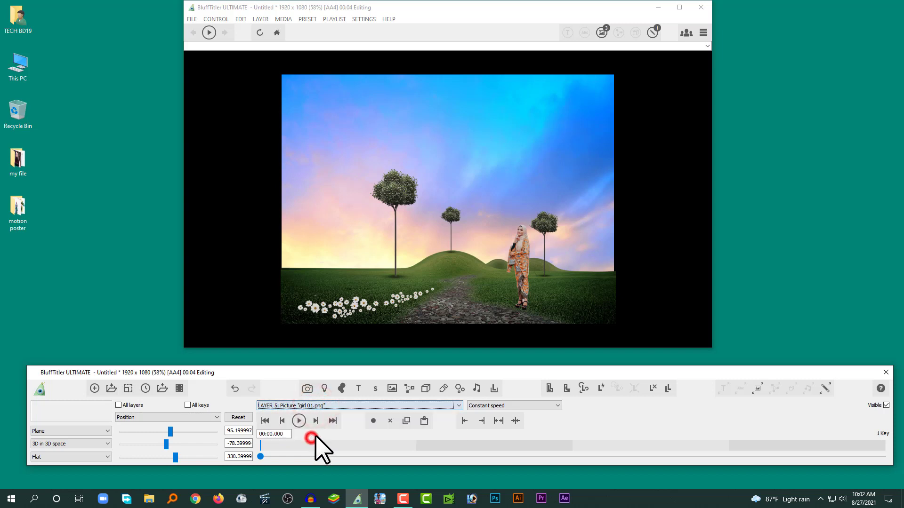
left_click(666, 389)
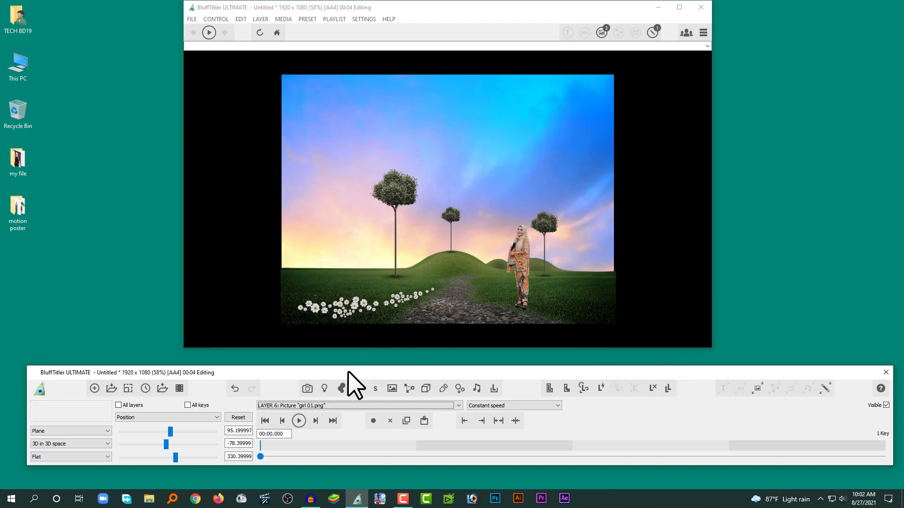
left_click(314, 405)
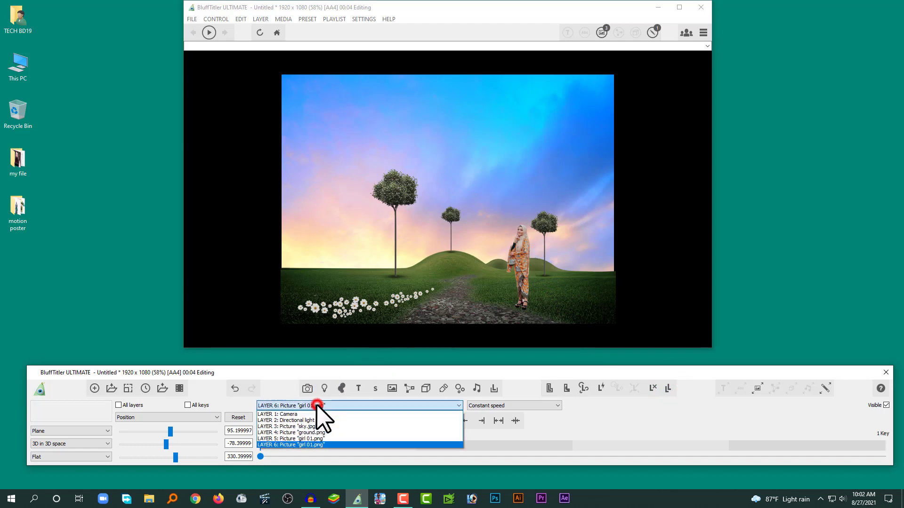
left_click(307, 445)
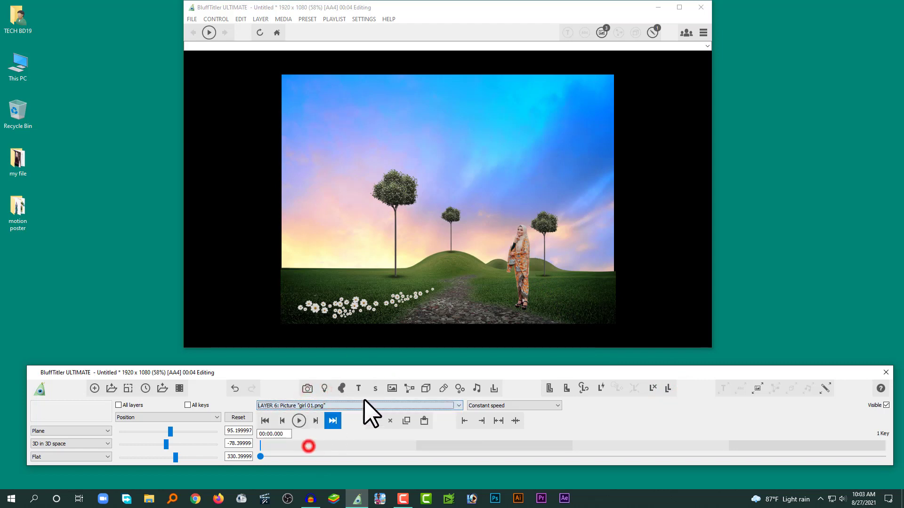
left_click_drag(519, 274, 410, 276)
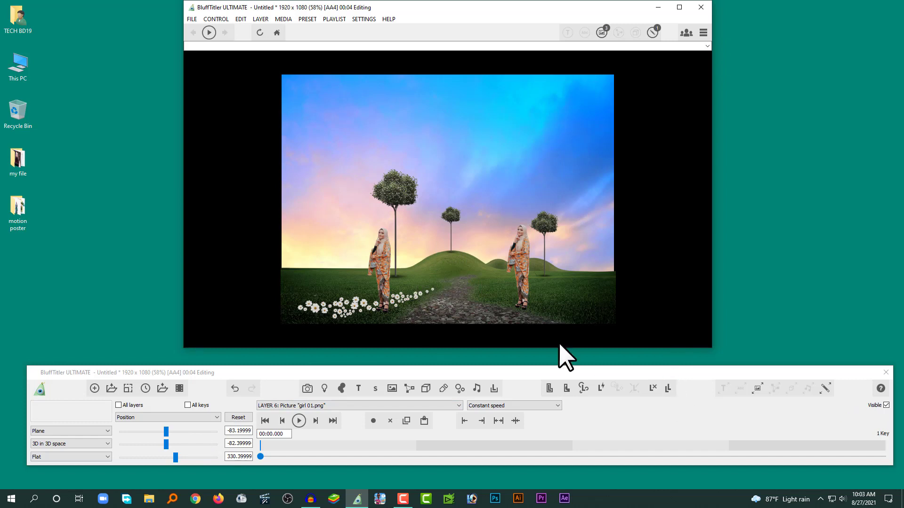
left_click_drag(413, 283, 410, 280)
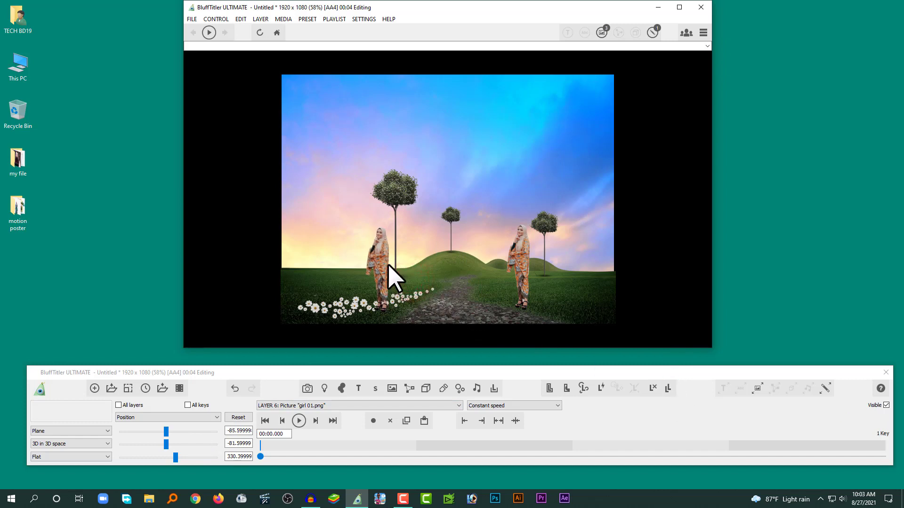
- Replace texture 1 of the cloned layer with the girl 02 picture from the motion poster folder
left_click(759, 384)
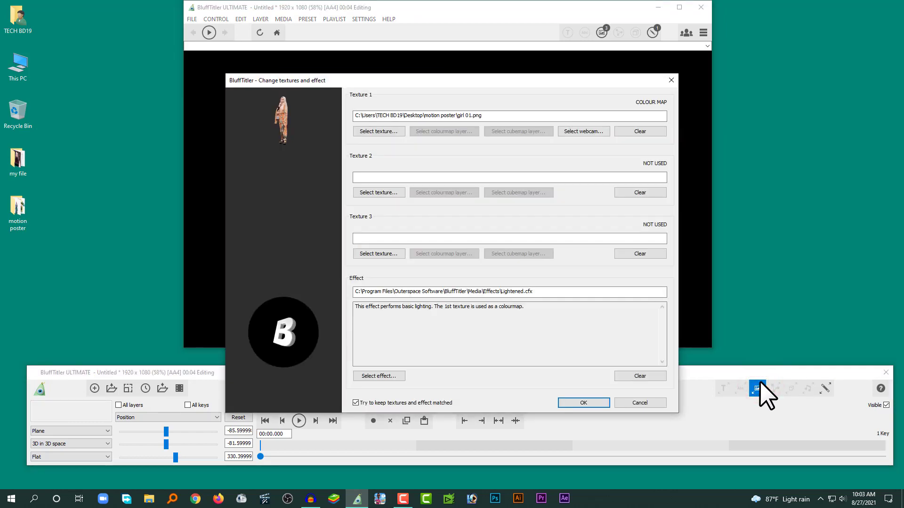
left_click(380, 132)
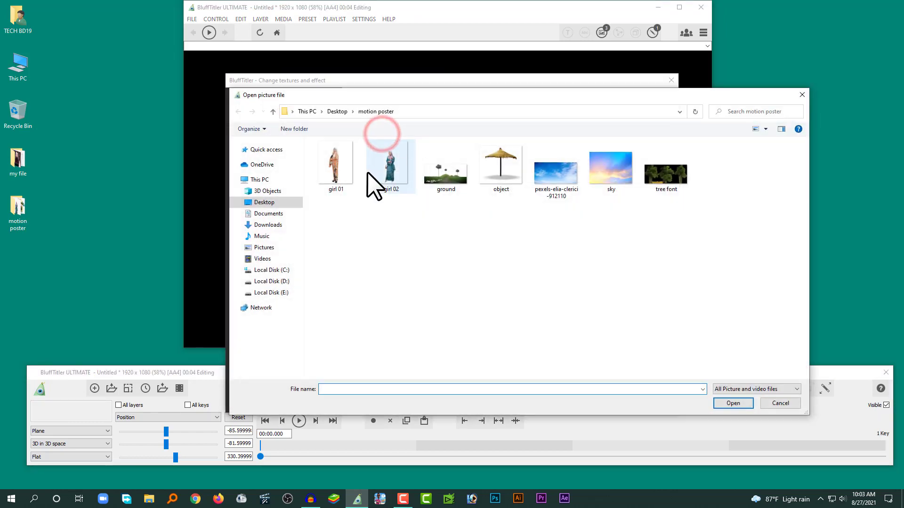
left_click(392, 162)
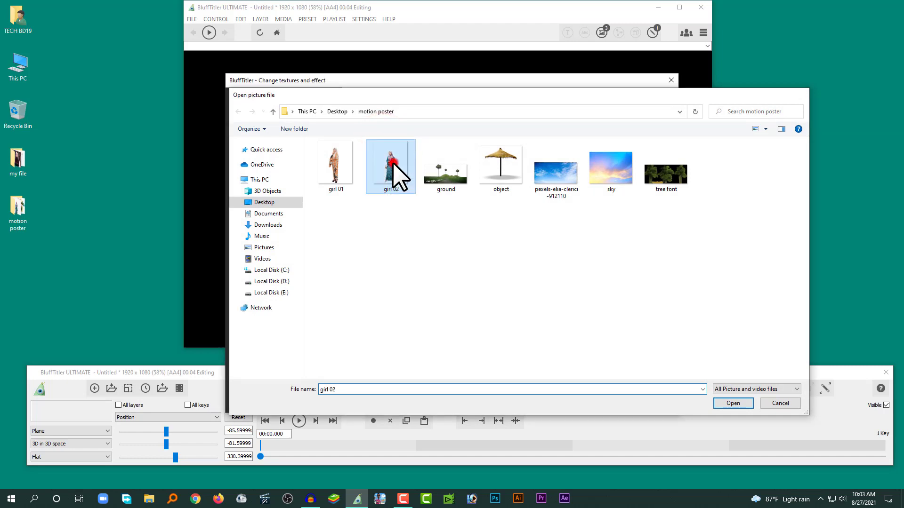
double_click(392, 162)
left_click(591, 402)
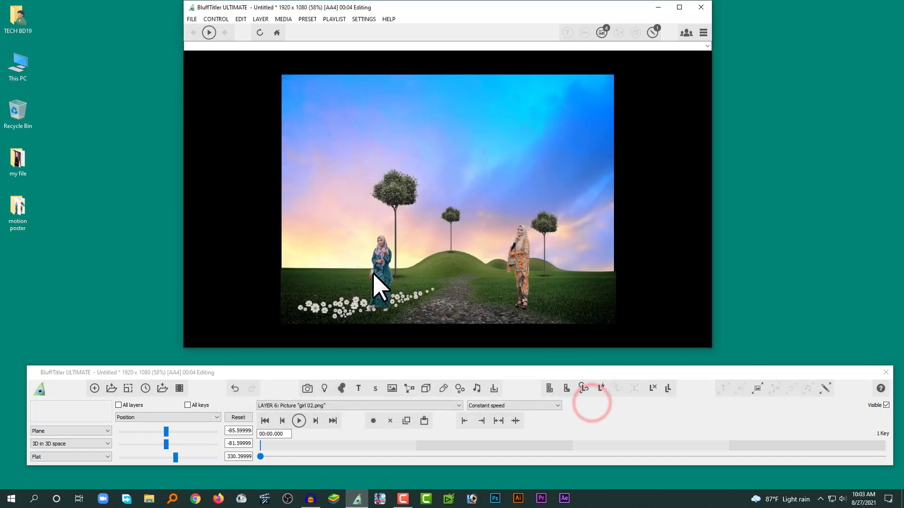
- Undo the cloned picture's last move and its texture change to girl 02
left_click_drag(386, 276, 385, 262)
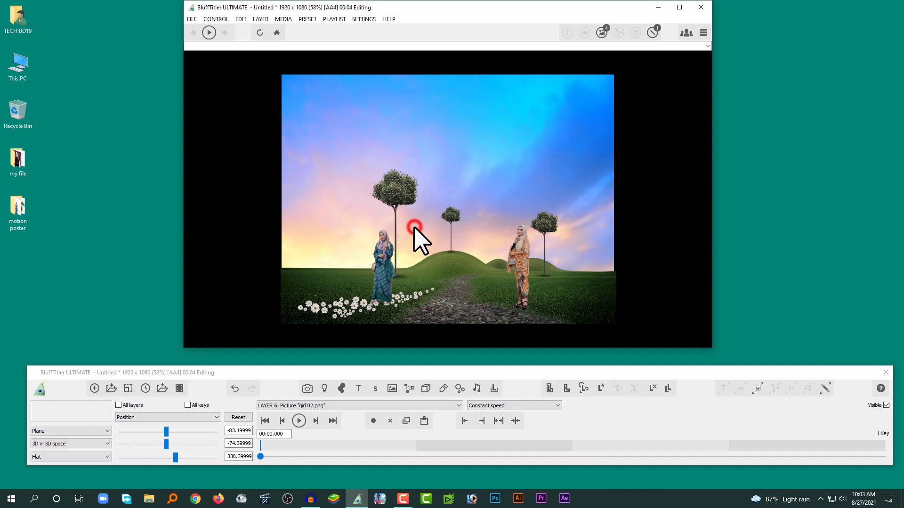
key("ctrl+z")
key("ctrl+z")
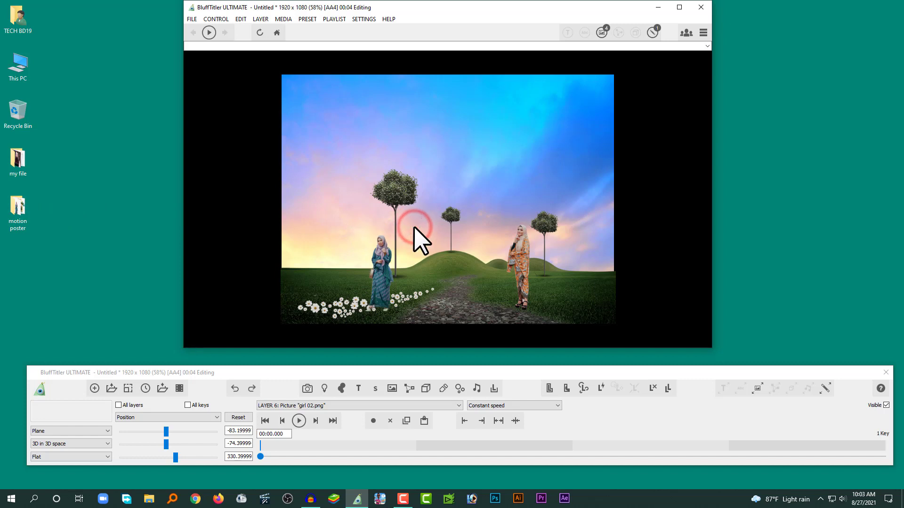
- Open the motion poster folder in File Explorer and place the girl 02 file onto the cloned layer to swap its picture
double_click(24, 208)
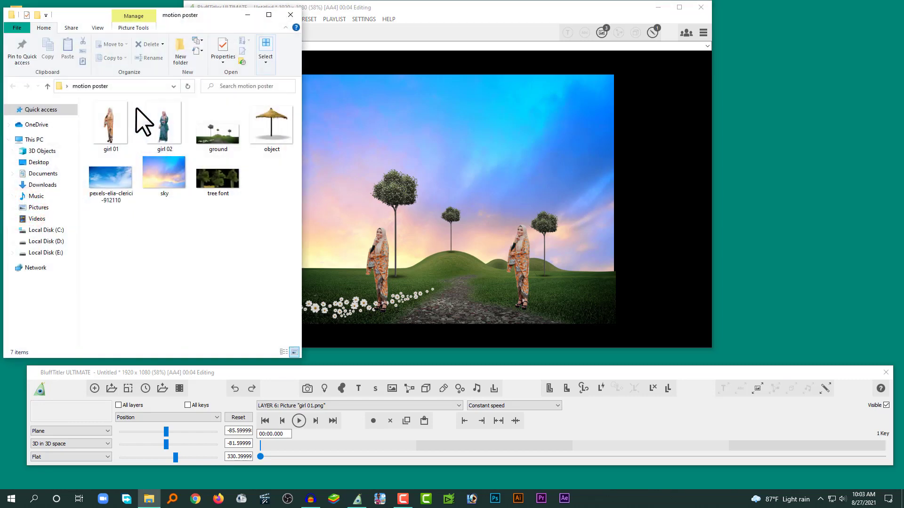
left_click(146, 127)
left_click_drag(157, 133, 384, 231)
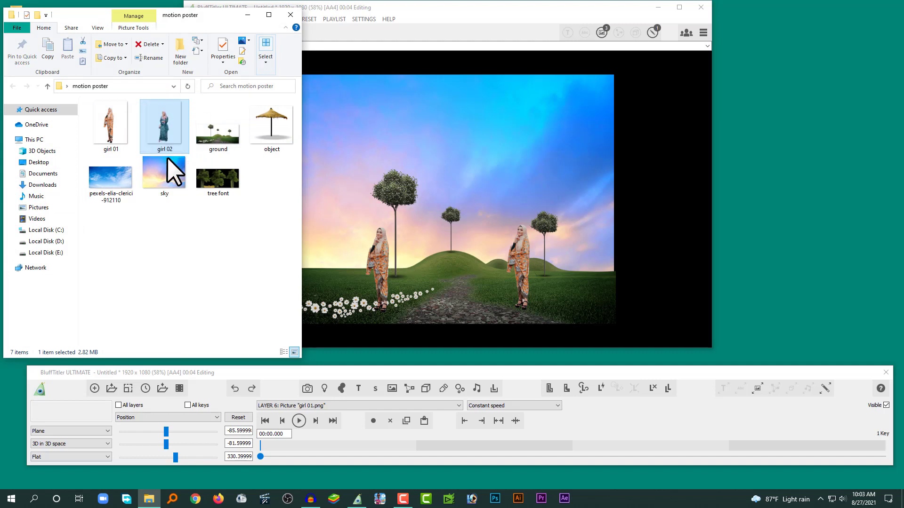
left_click(312, 405)
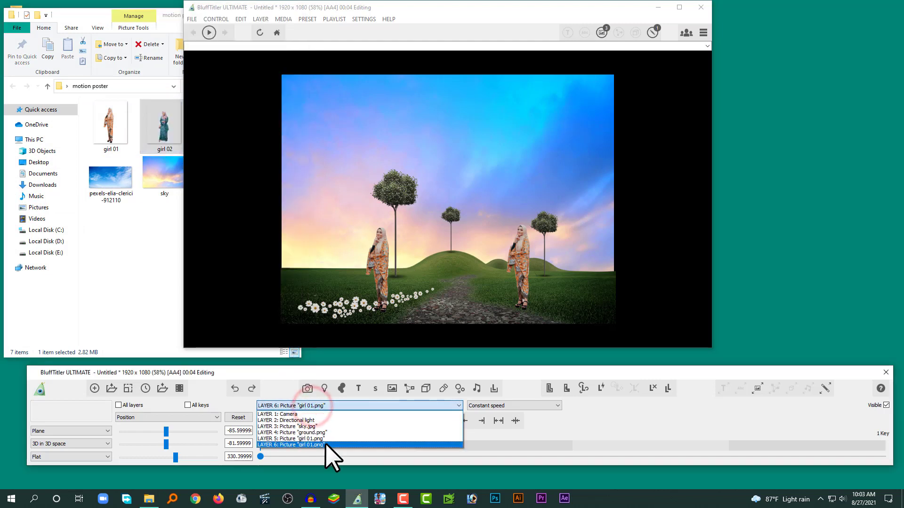
left_click(325, 445)
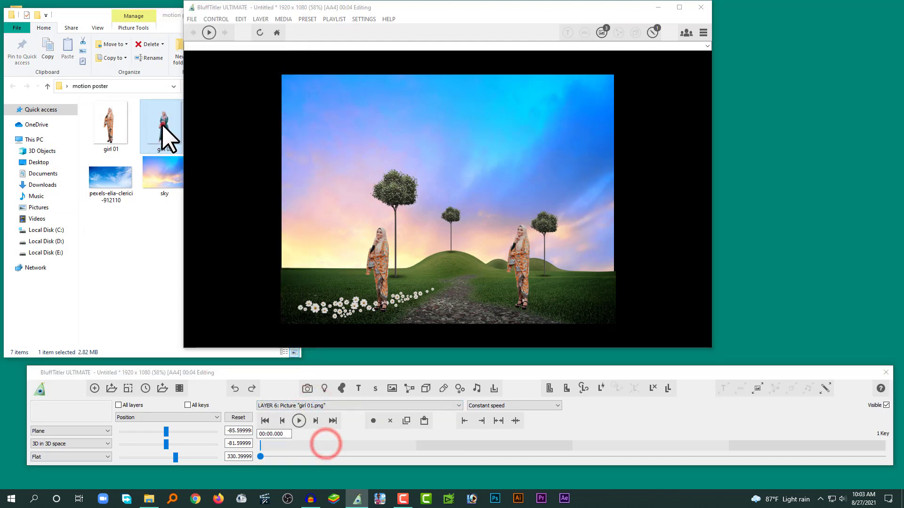
left_click(162, 124)
left_click_drag(159, 137, 387, 194)
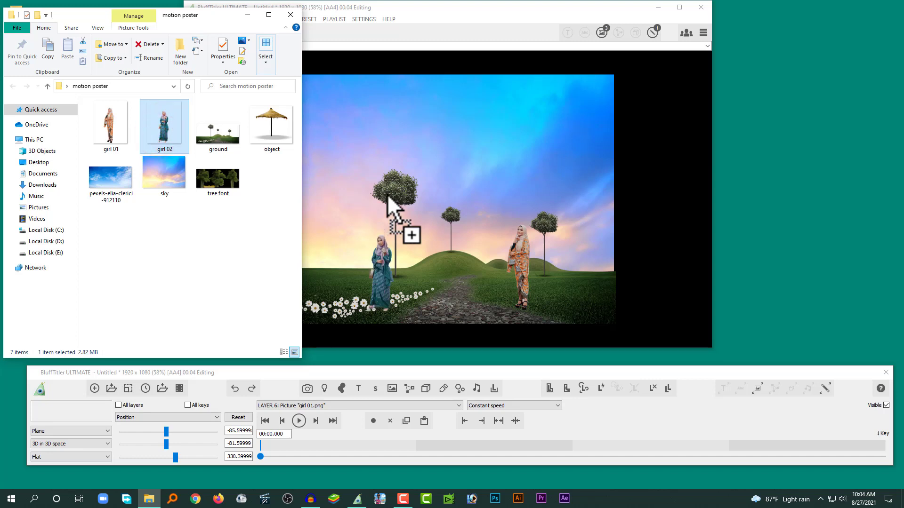
left_click(373, 262)
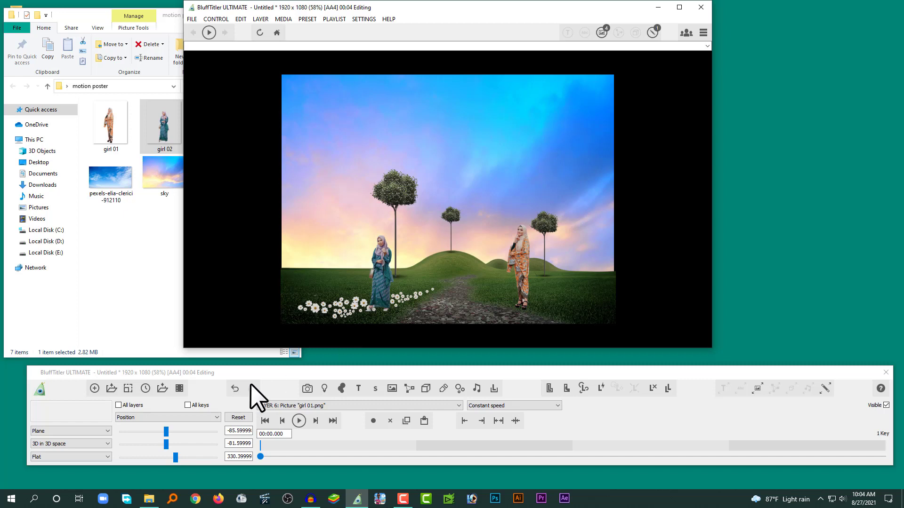
- Enlarge the girl 02 picture uniformly to a size of about 0.55 on all three axes
left_click(162, 416)
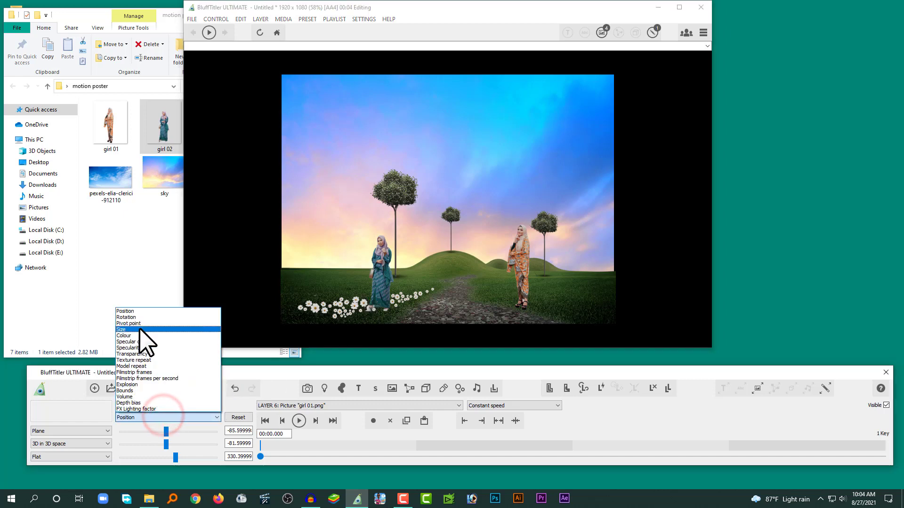
left_click(139, 328)
left_click(173, 432)
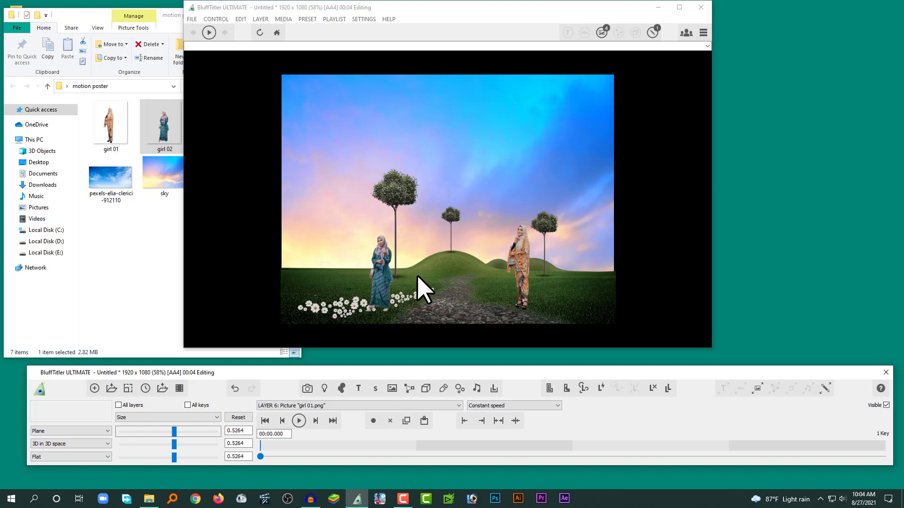
key("Right")
key("Right")
key("Right")
key("Right")
key("Right")
key("Right")
key("Right")
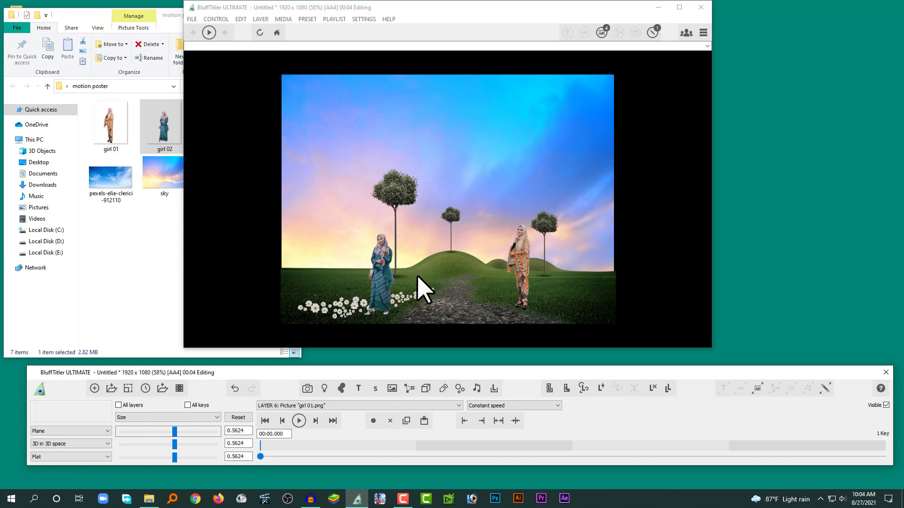
key("Left")
key("Left")
key("Left")
key("Left")
key("Left")
key("Left")
key("Left")
key("Left")
key("Left")
key("Left")
key("Left")
key("Left")
key("Left")
key("Left")
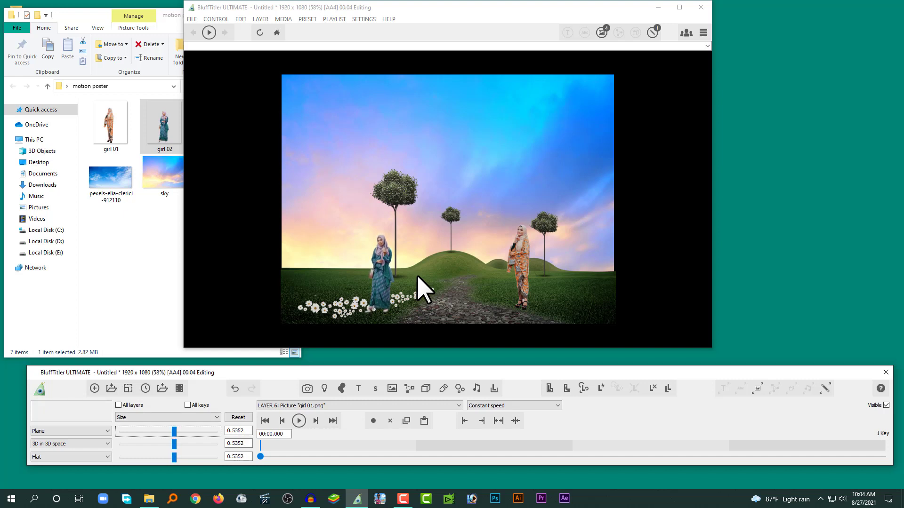
- Move the girl 02 picture slightly up and outward to about X -89, Y -78
left_click(202, 417)
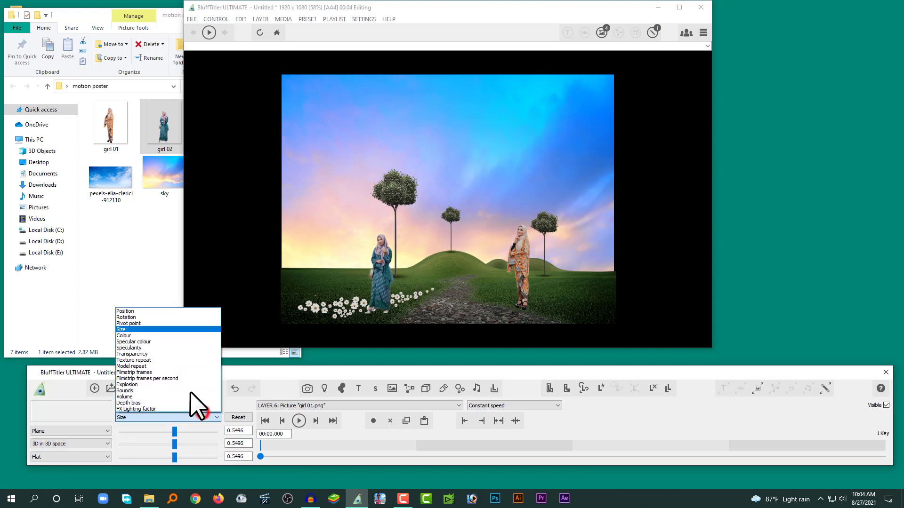
left_click(143, 310)
left_click_drag(393, 293, 388, 281)
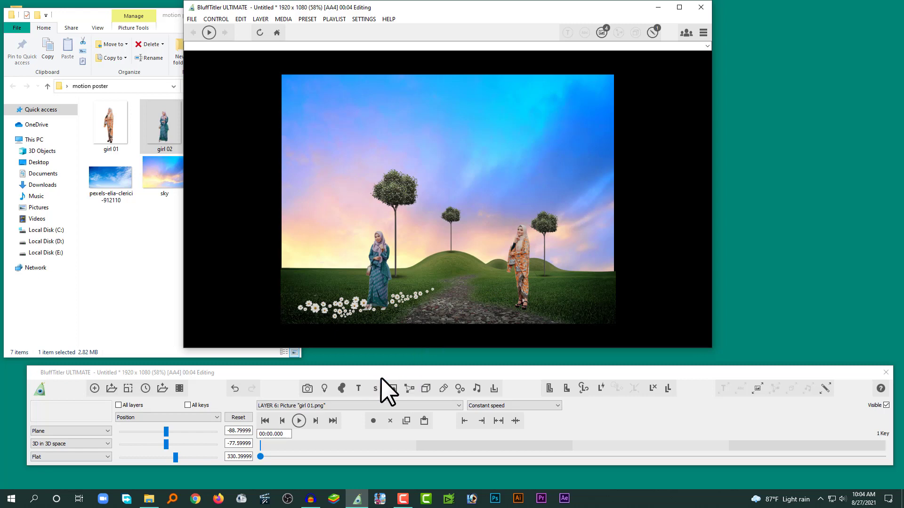
- Add the tree font picture as a layer and bring it forward to a depth of about 302 at about Y 3
left_click(396, 386)
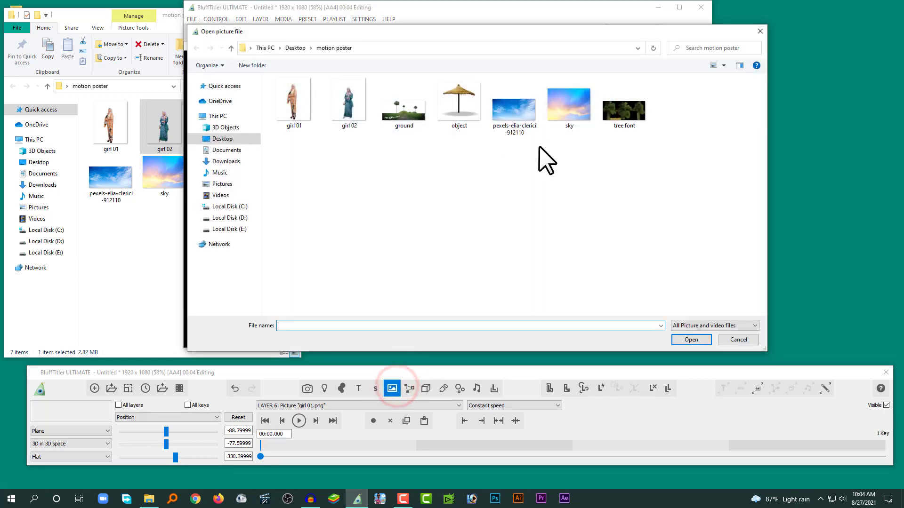
left_click(300, 109)
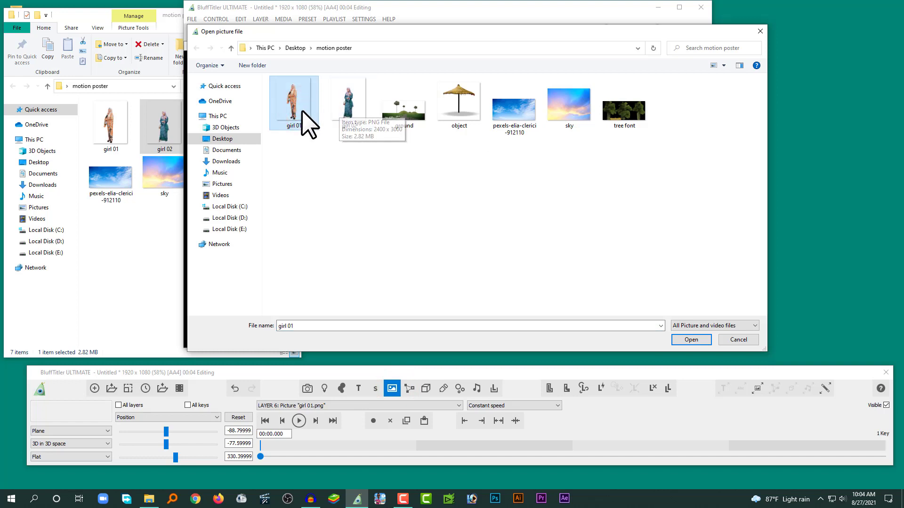
left_click(336, 130)
left_click(306, 109)
left_click(347, 104)
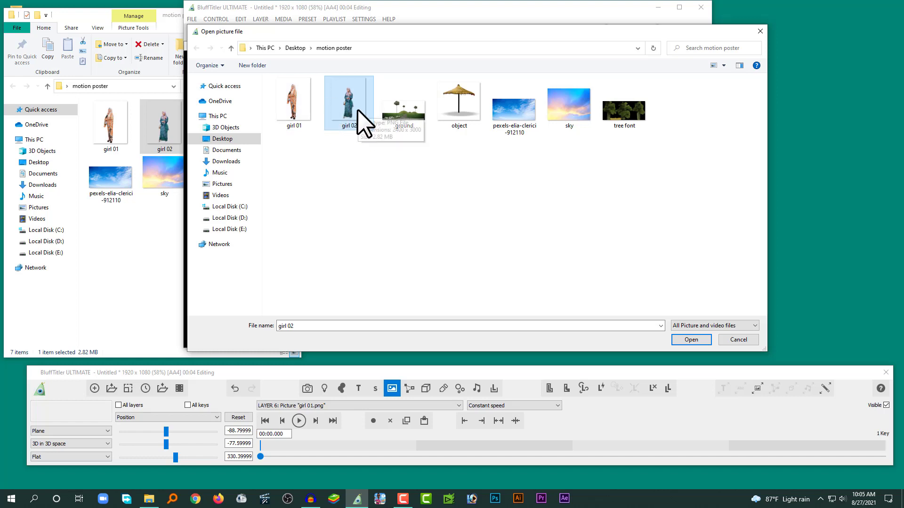
left_click(400, 113)
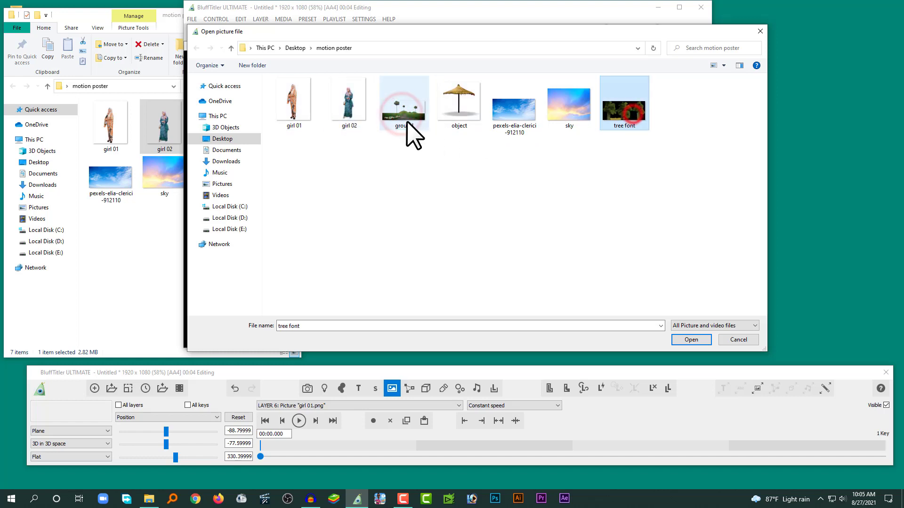
left_click(639, 123)
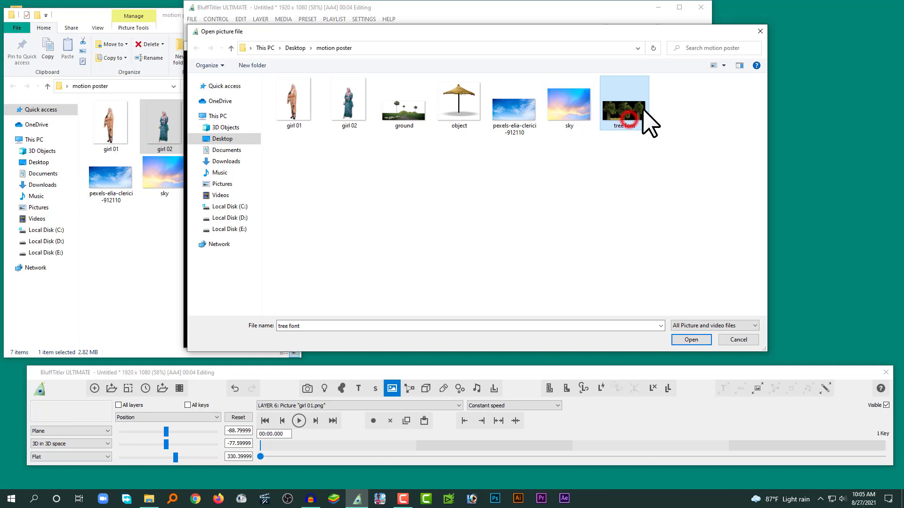
double_click(631, 113)
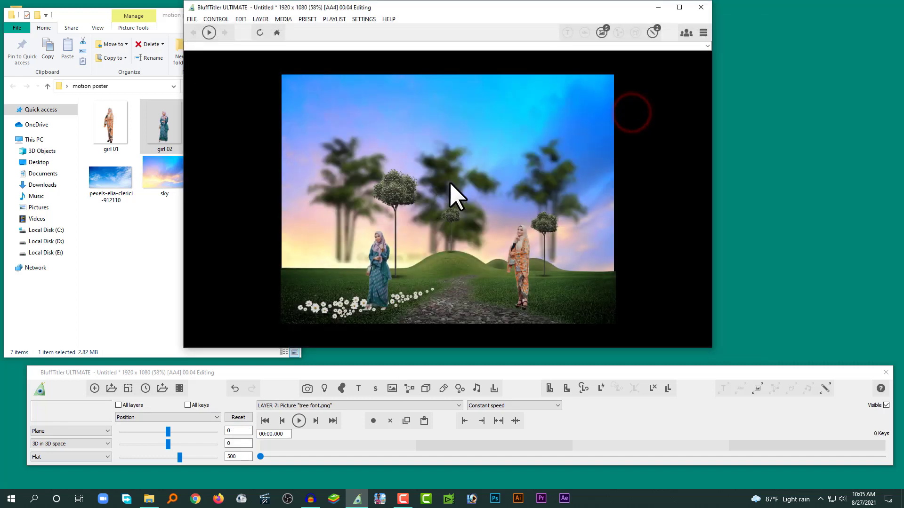
left_click_drag(453, 182, 465, 299)
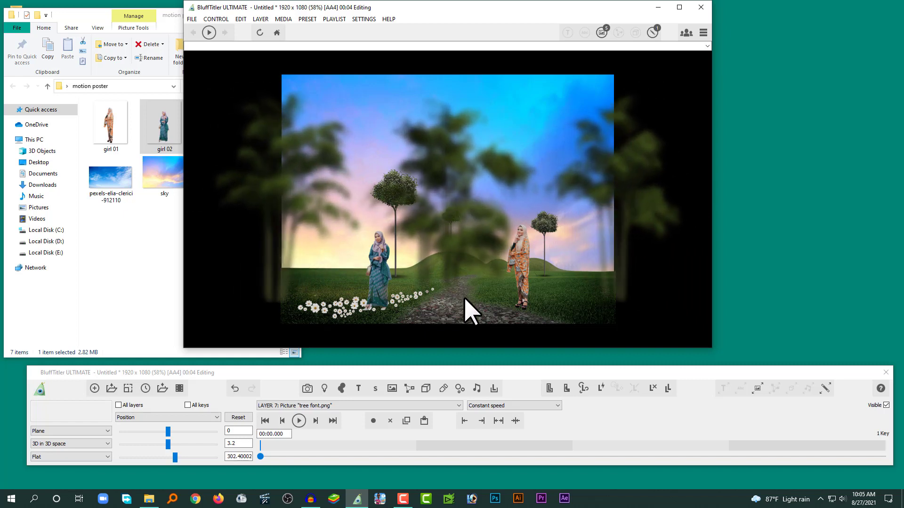
- Shrink the tree font picture uniformly to about 0.57 and move it to about X -8, Y -70
left_click_drag(461, 158, 439, 215)
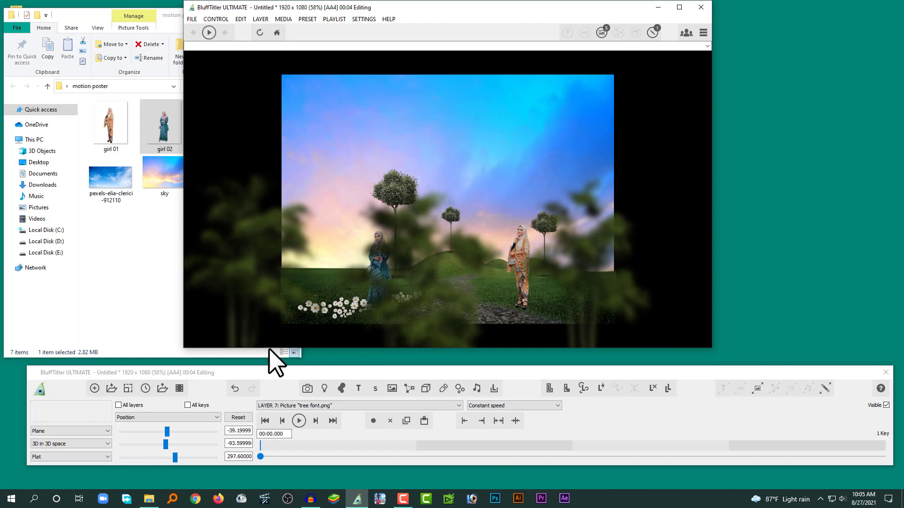
left_click(187, 417)
left_click(126, 329)
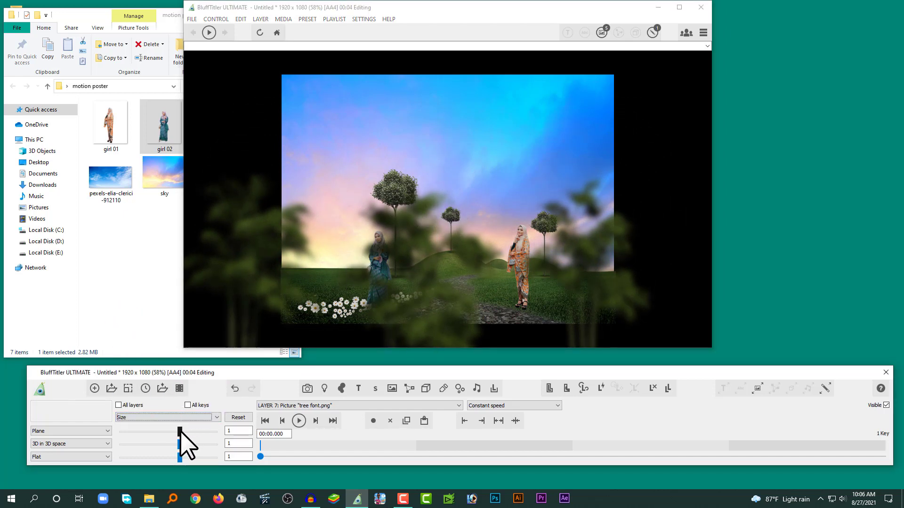
left_click_drag(180, 431, 174, 434)
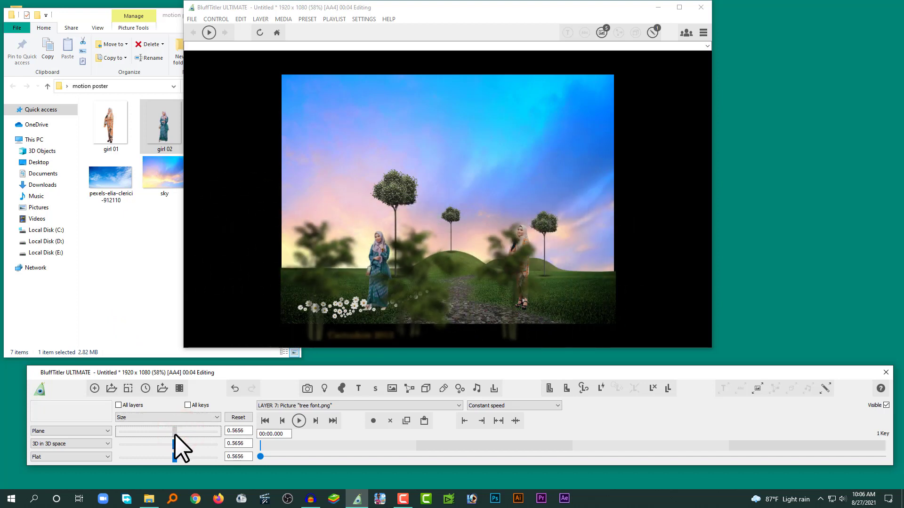
left_click(136, 418)
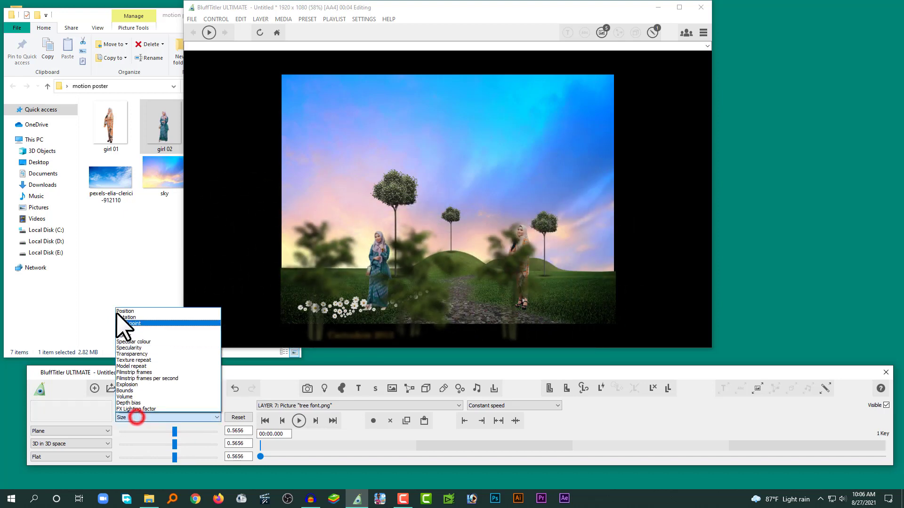
left_click(122, 312)
left_click_drag(474, 299, 494, 276)
- Reduce the tree font picture uniformly to about 0.36 and lower it to about X 2, Y -101
left_click(162, 416)
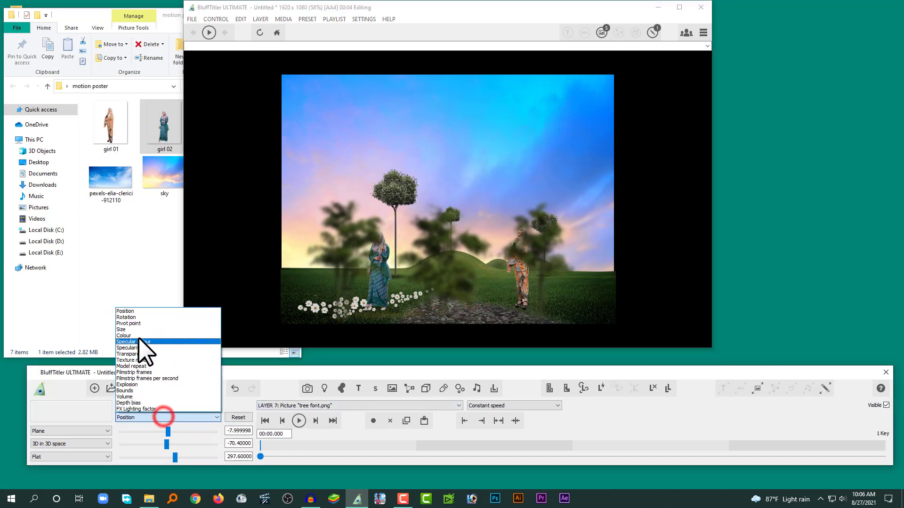
left_click(137, 329)
left_click_drag(173, 430, 173, 431)
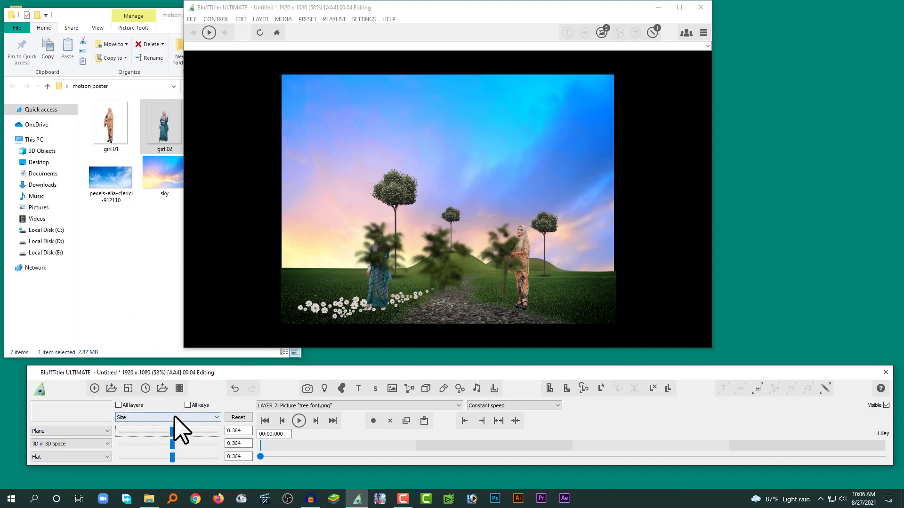
left_click(175, 416)
left_click(128, 311)
left_click_drag(487, 258, 494, 277)
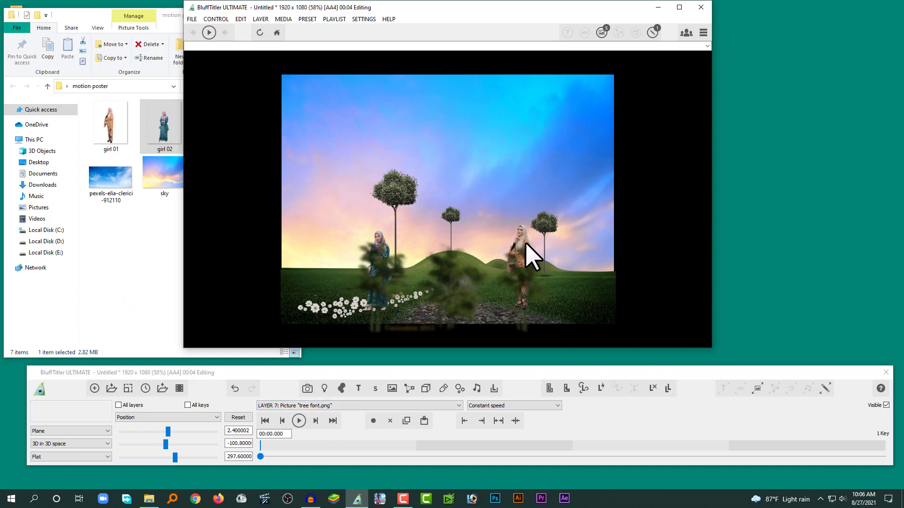
- Lower the girl 01 picture slightly to about X 94, Y -86
left_click(308, 405)
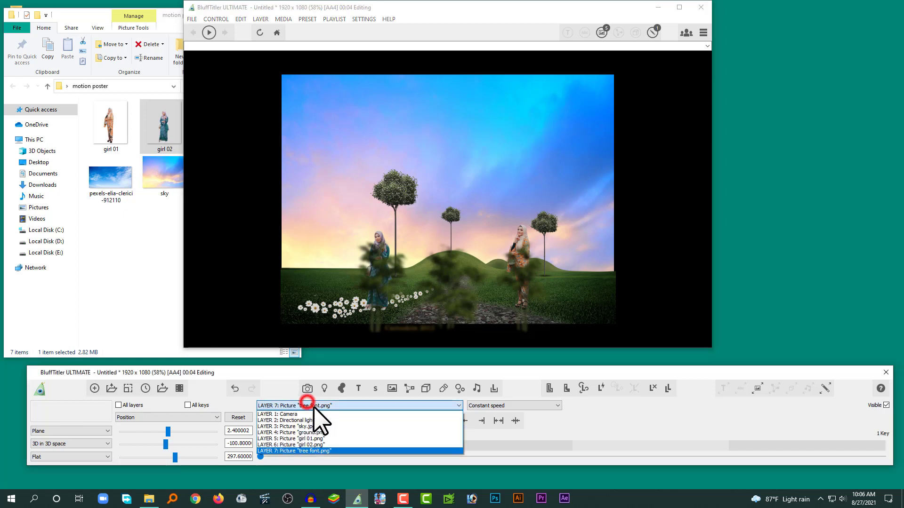
left_click(317, 438)
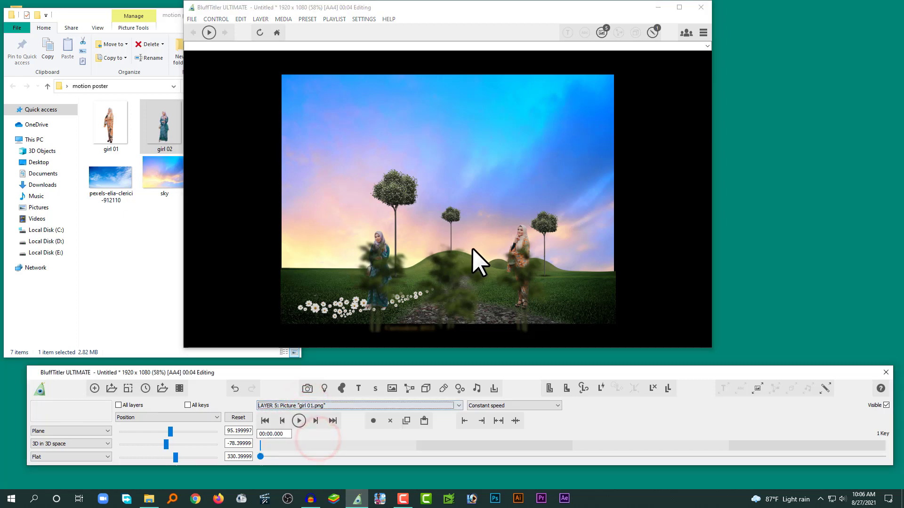
left_click_drag(506, 219, 506, 225)
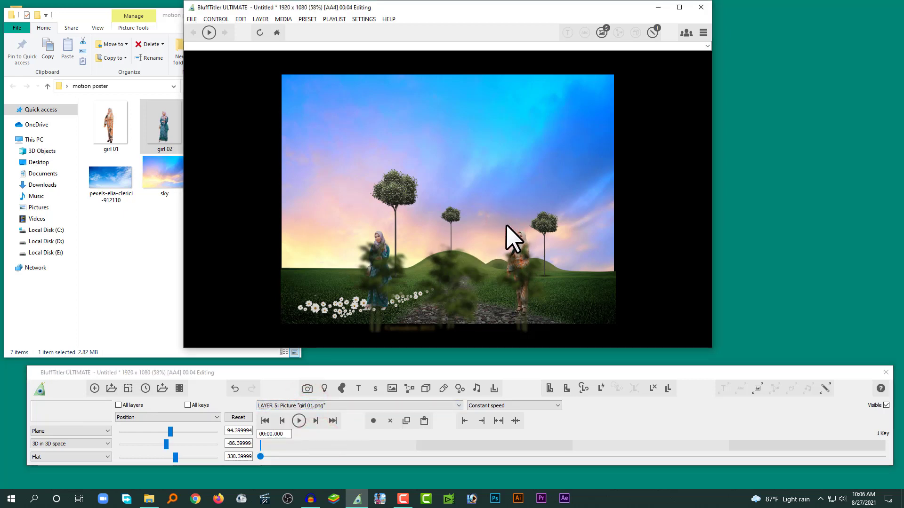
- Move the camera into the scene to about X 19, Y -74 and depth 93
left_click(296, 406)
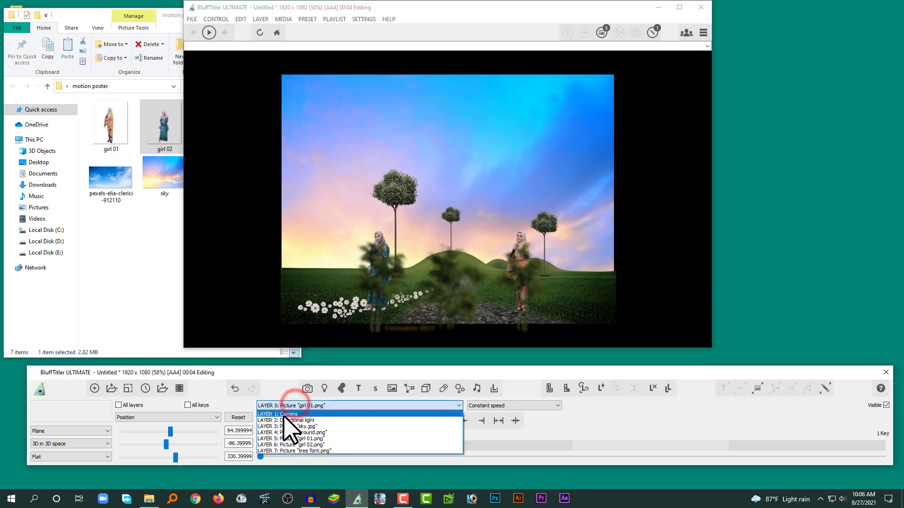
left_click(283, 414)
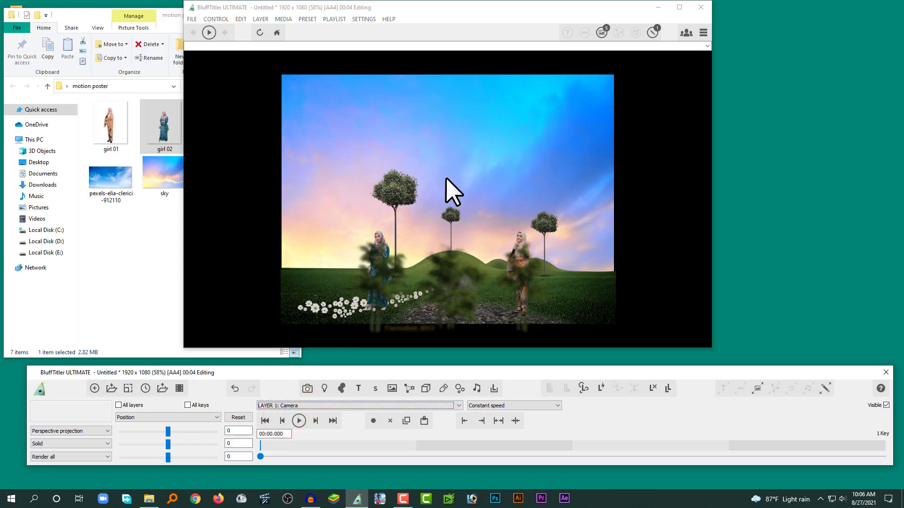
right_click_drag(464, 160, 486, 206)
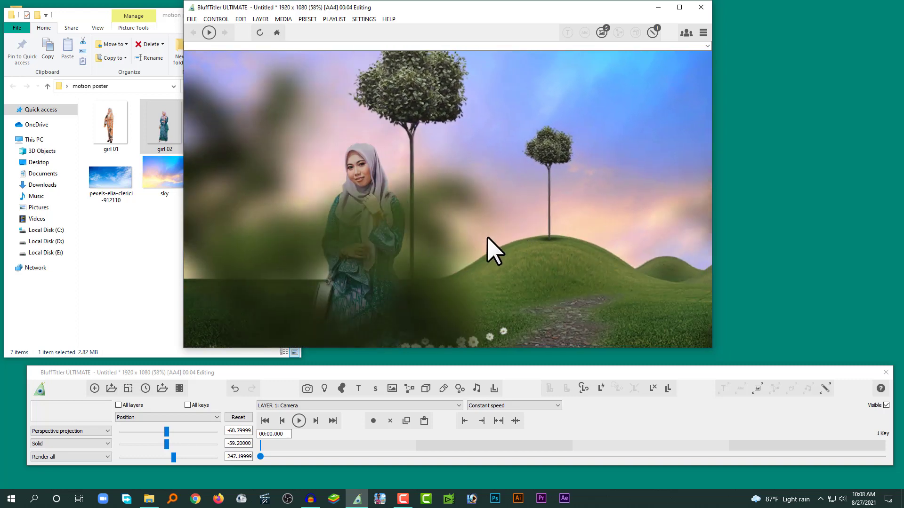
right_click_drag(414, 221, 434, 348)
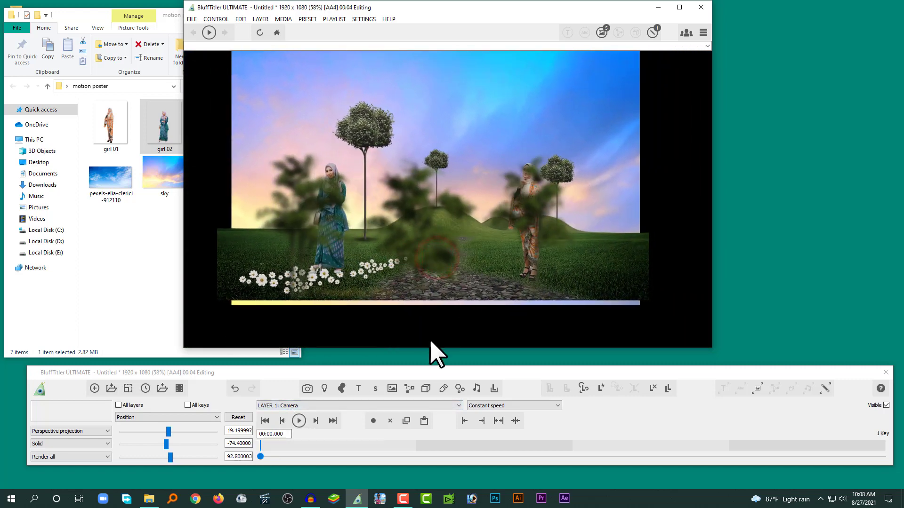
- Shrink the tree font picture to about 0.32 on all three axes, undoing an accidental non-uniform resize
left_click(349, 403)
left_click(308, 449)
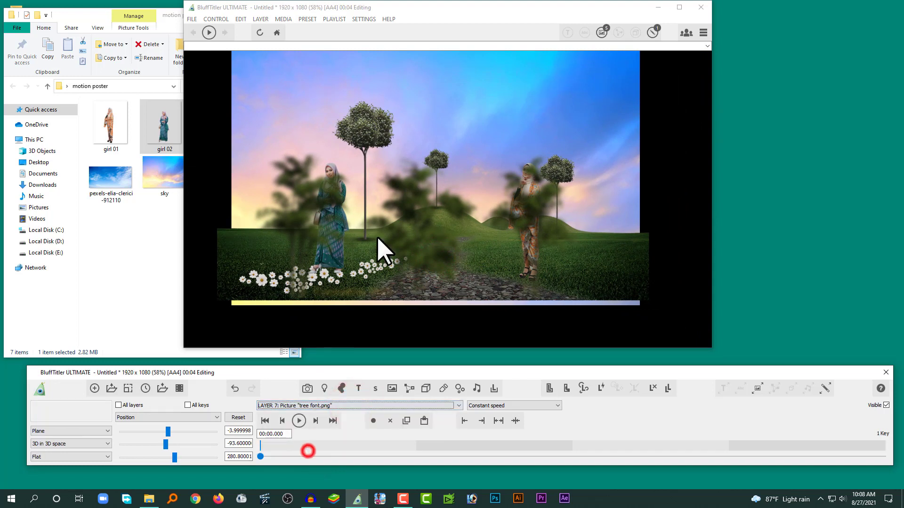
left_click(175, 416)
left_click(128, 326)
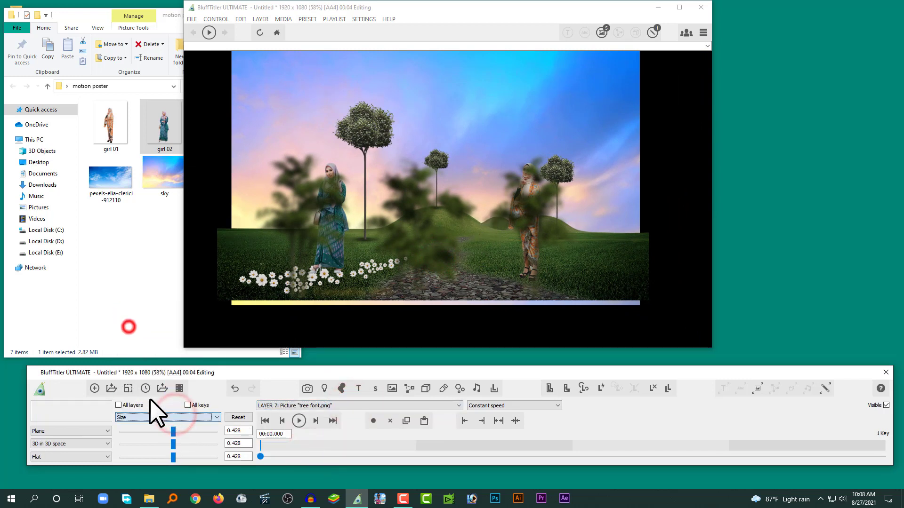
left_click_drag(173, 429, 172, 430)
left_click_drag(383, 249, 371, 259)
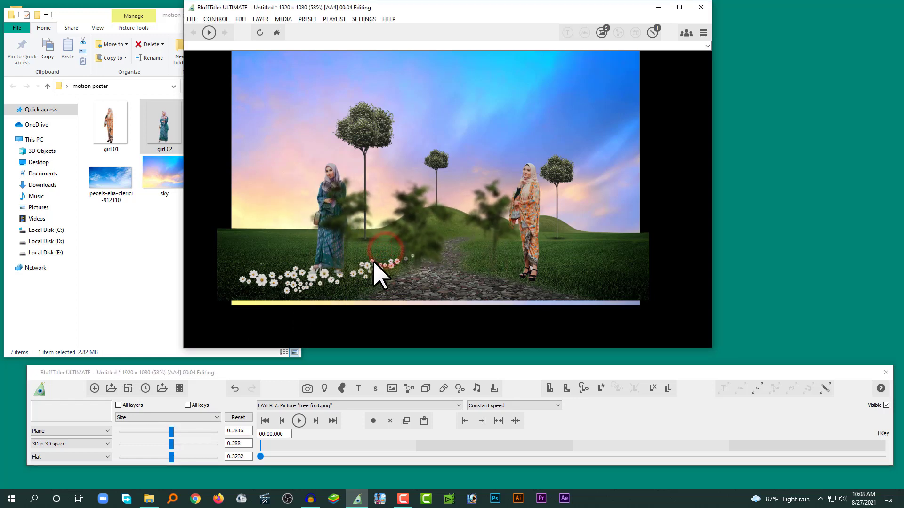
key("ctrl+z")
- Move the tree font picture in front of the girl 02 picture, to about X -79, Y -110
left_click(135, 417)
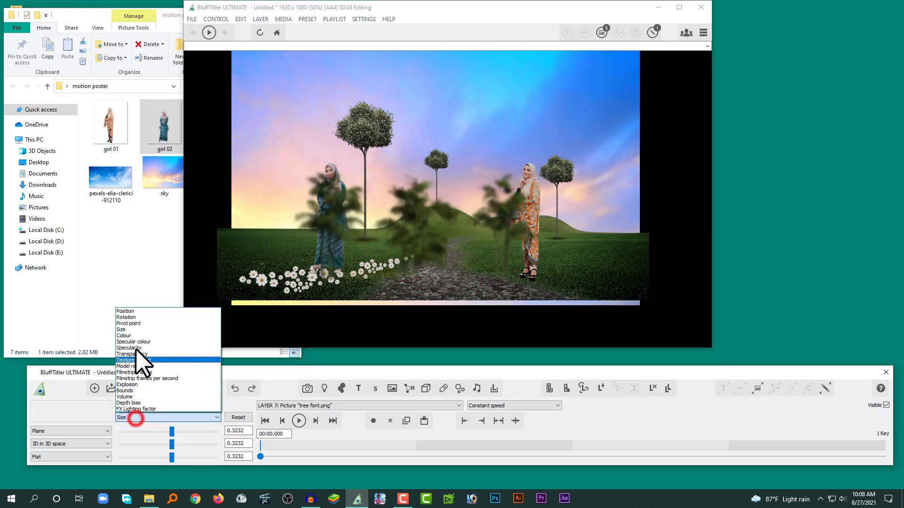
left_click(131, 312)
left_click_drag(442, 242, 397, 262)
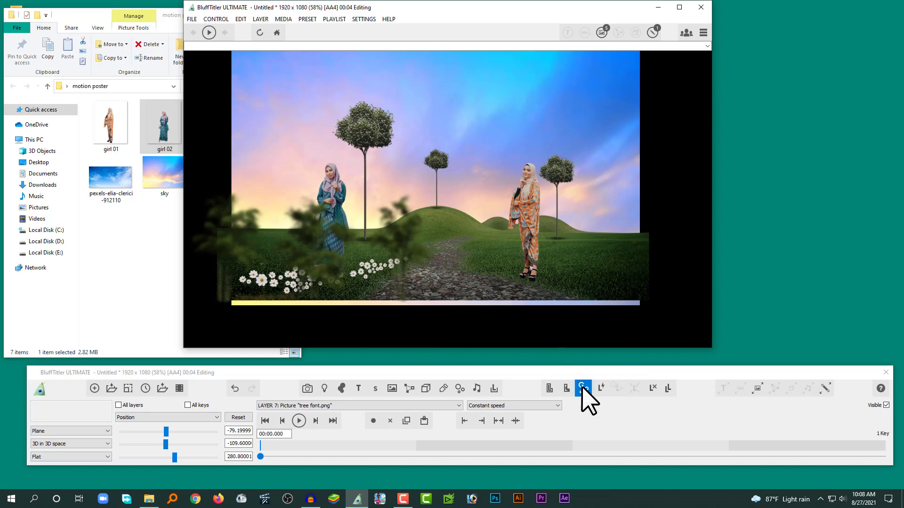
- Clone the tree font layer and place the copy in front of girl 01 at about X 88, Y -111
left_click(665, 388)
left_click_drag(289, 256, 393, 259)
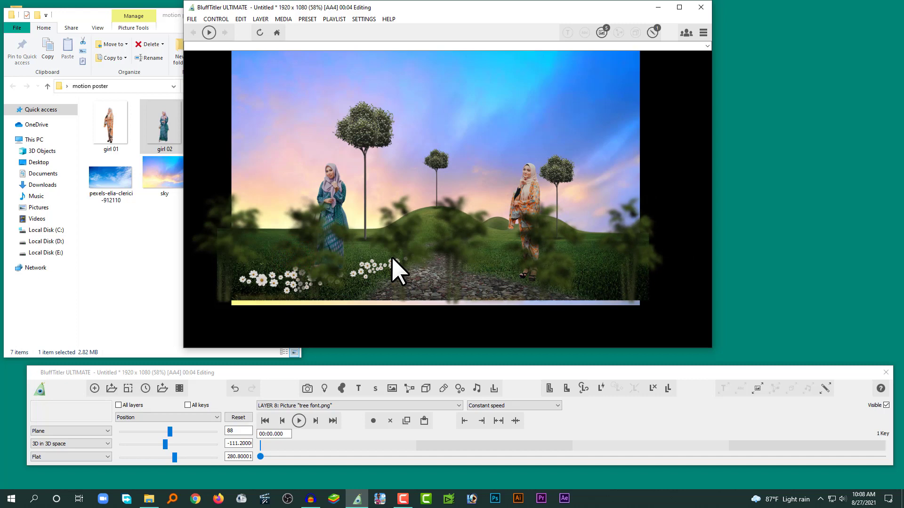
- Move the camera closer towards the scene, to about X 50, Y -78 and depth 185
left_click(311, 405)
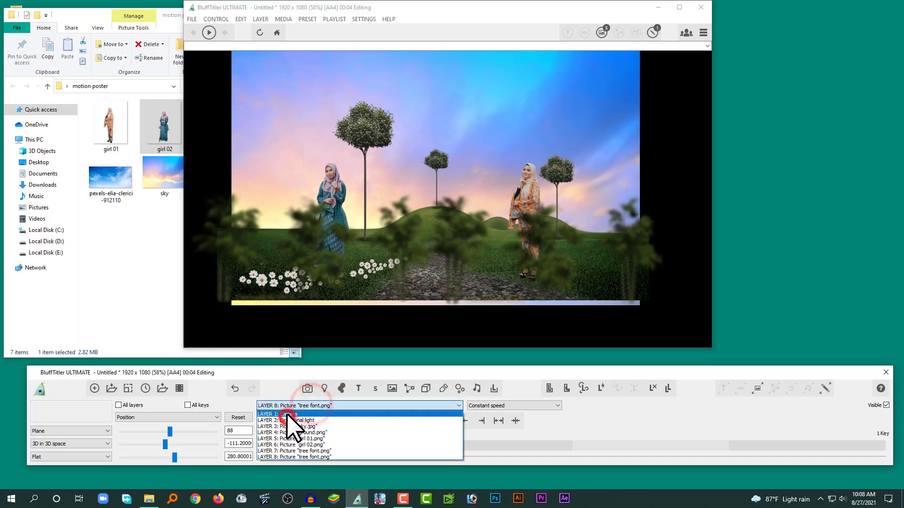
left_click(287, 414)
left_click_drag(440, 226, 456, 131)
left_click_drag(431, 158, 550, 225)
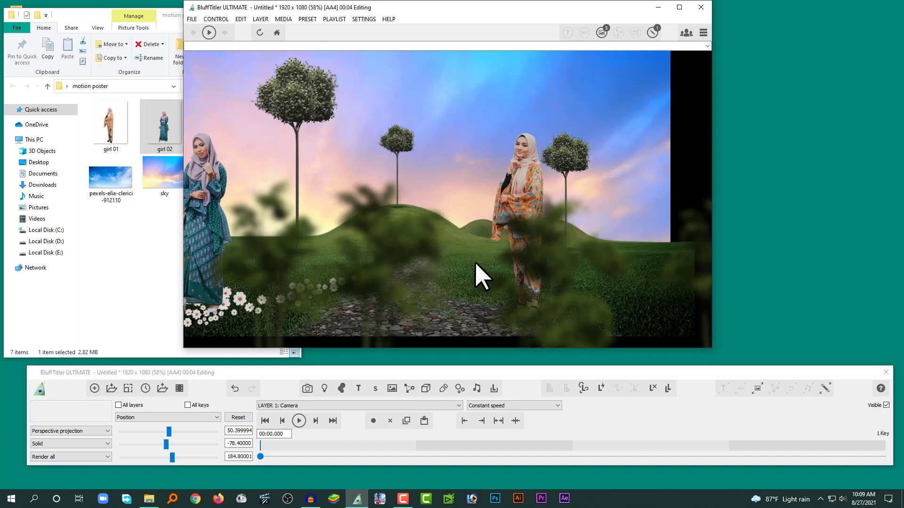
left_click(302, 406)
left_click(299, 414)
left_click(298, 407)
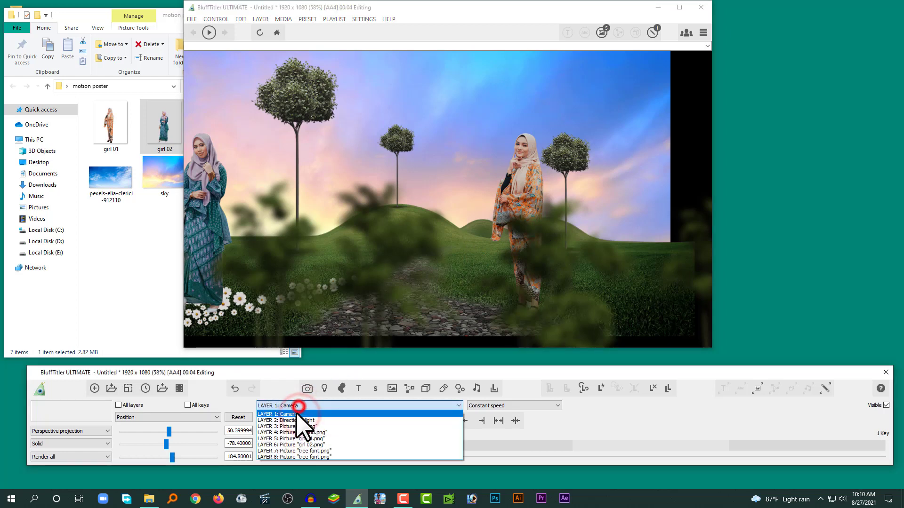
left_click(295, 414)
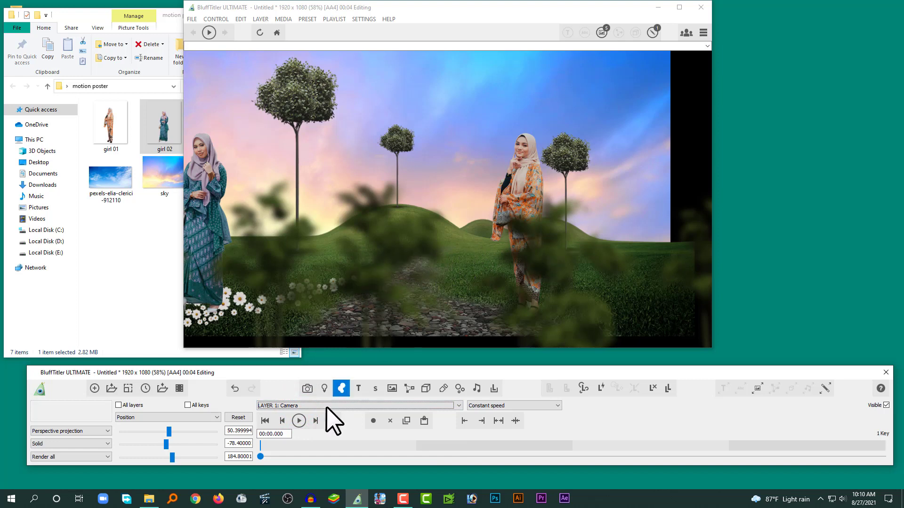
left_click(307, 406)
left_click(305, 407)
left_click(305, 407)
left_click(299, 413)
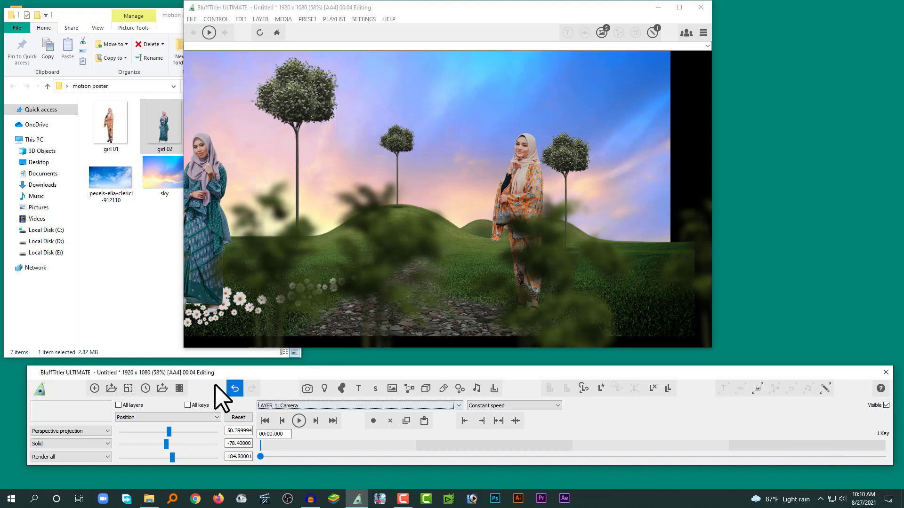
- Set the show's total duration to 20 seconds by stretching it
left_click(149, 386)
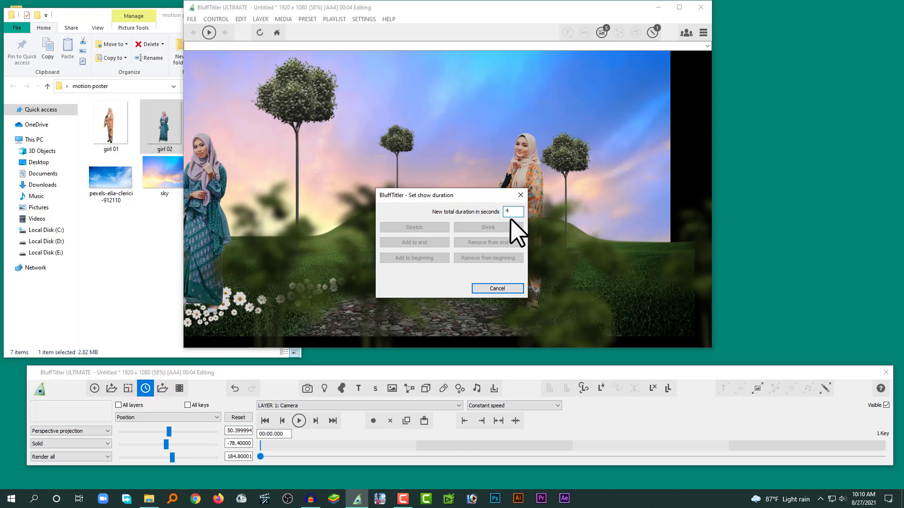
double_click(516, 213)
type("20")
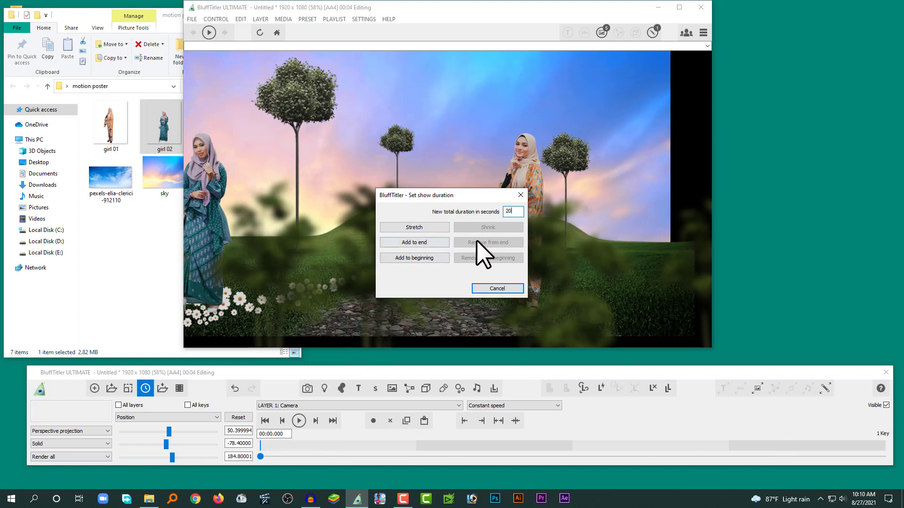
left_click(425, 227)
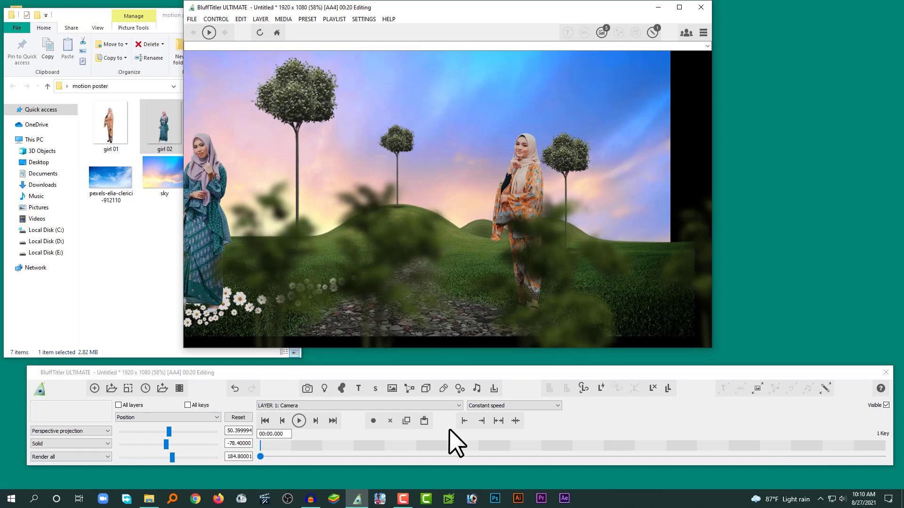
- Scrub along the lengthened timeline and return to the start of the show
left_click(260, 456)
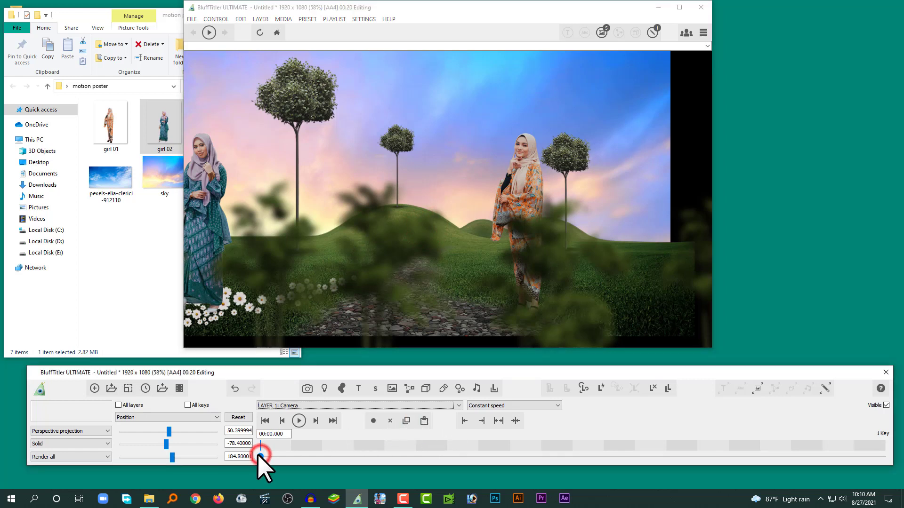
left_click_drag(260, 456, 716, 461)
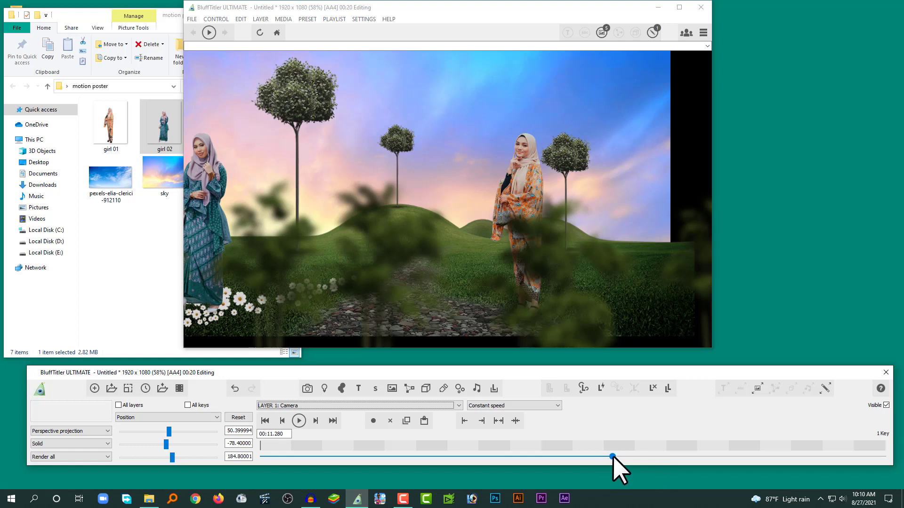
left_click_drag(611, 456, 260, 456)
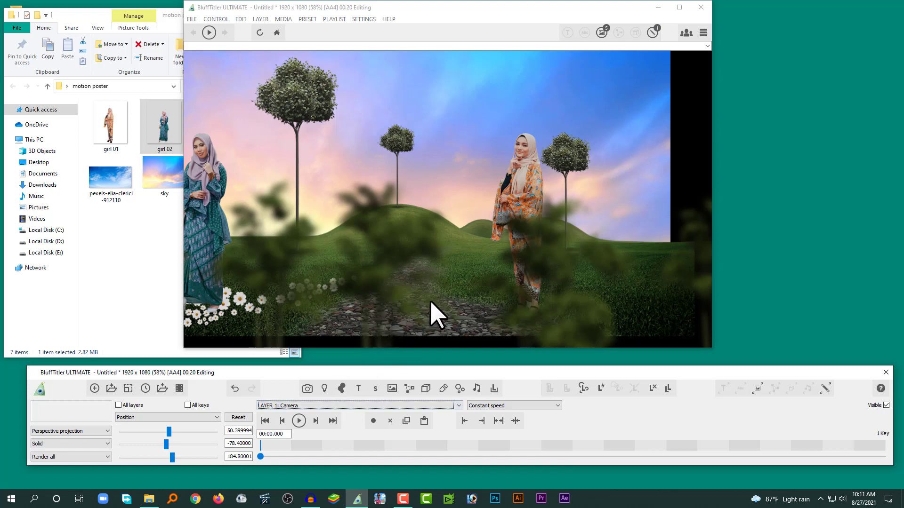
- Frame girl 01 at the start by moving the camera to about X 51, Y -70 and depth 254
left_click(287, 403)
left_click(281, 413)
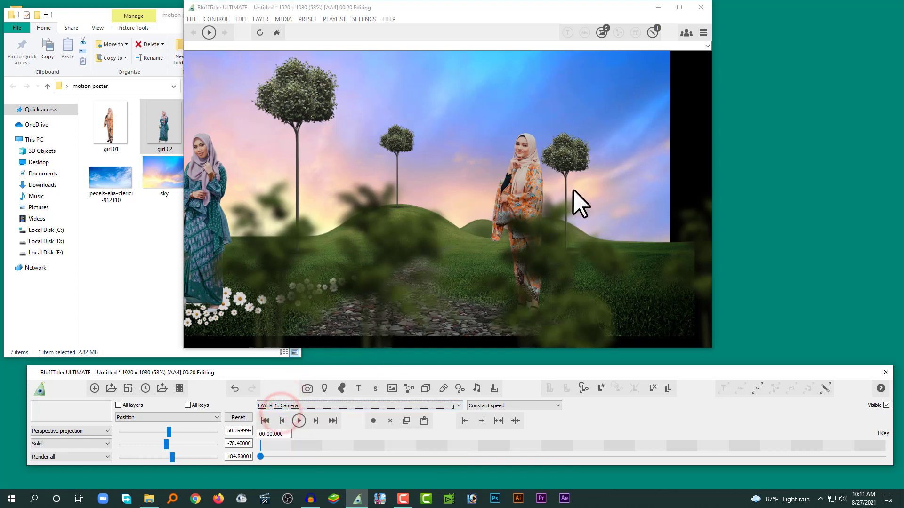
right_click_drag(573, 189, 578, 152)
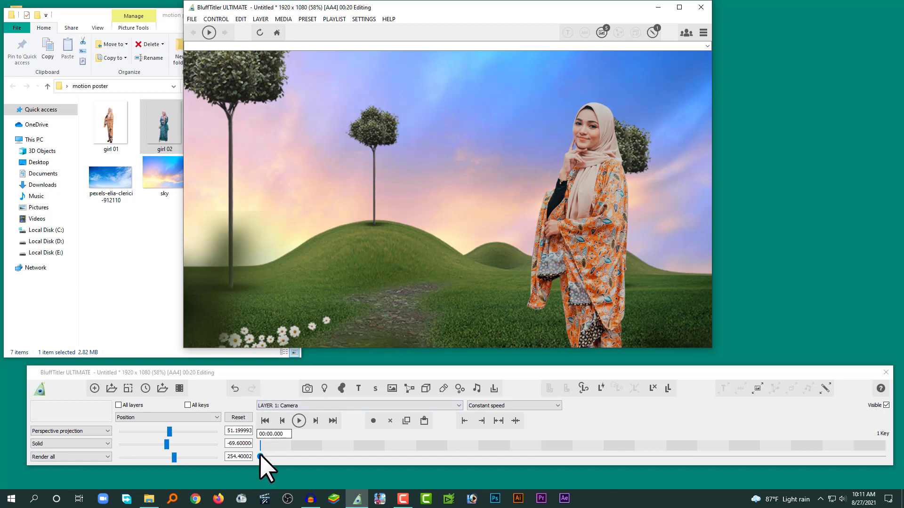
- Add a camera position key at 20 seconds that frames girl 02 at about X -76, Y -73
left_click_drag(259, 455, 307, 456)
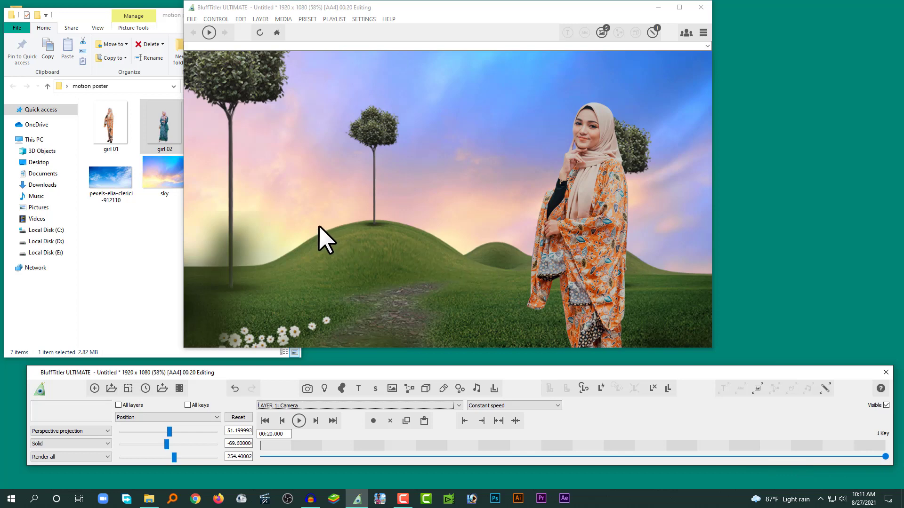
left_click_drag(273, 228, 305, 224)
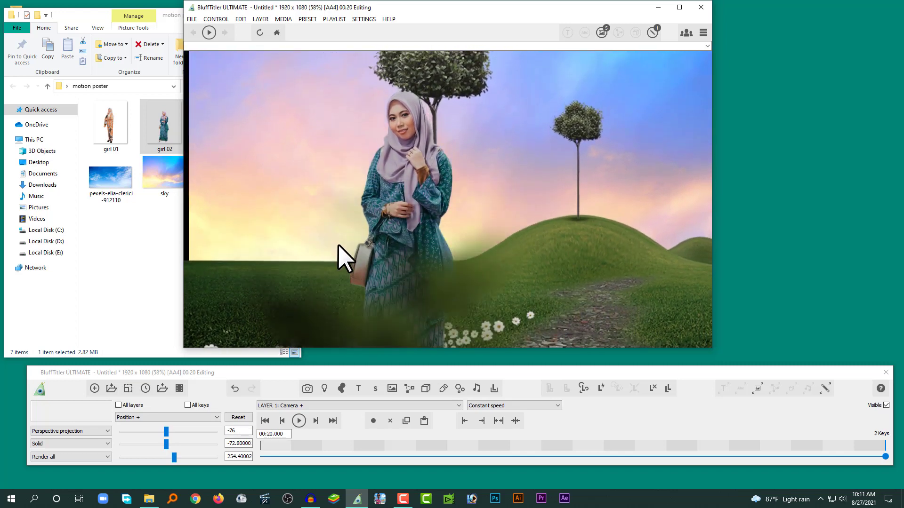
- Preview the camera move from the start of the show and return to the beginning of the timeline
left_click_drag(885, 457, 238, 458)
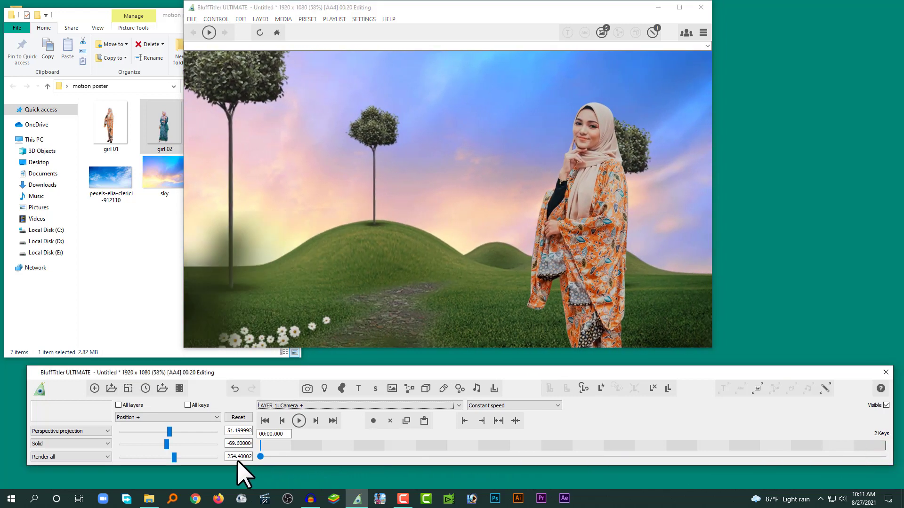
left_click(299, 421)
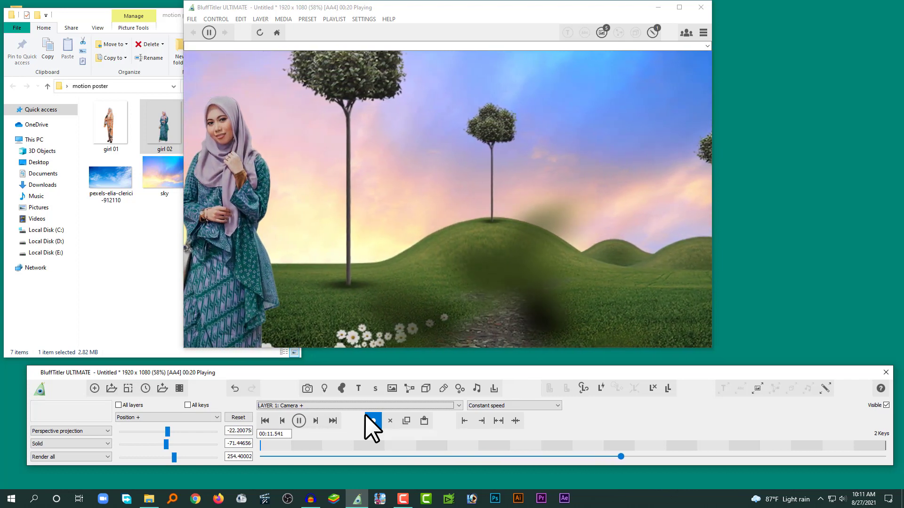
left_click(301, 423)
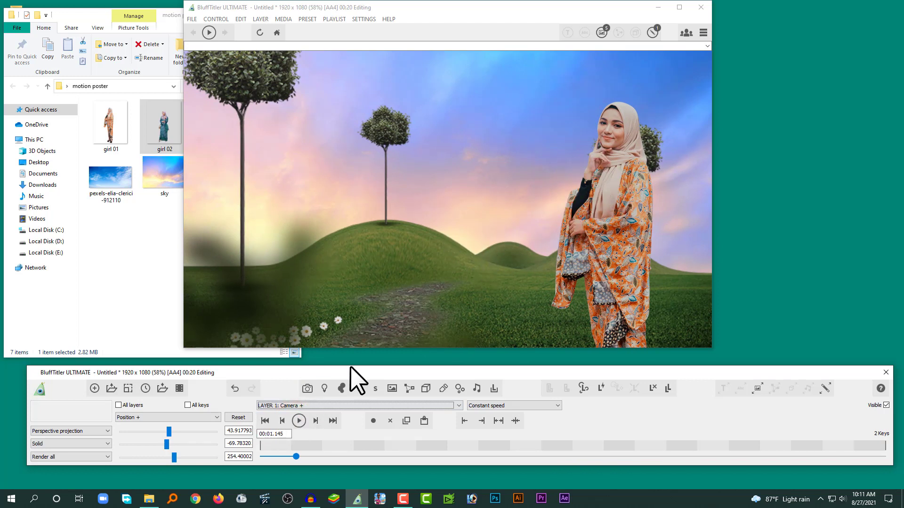
left_click(291, 403)
left_click(292, 416)
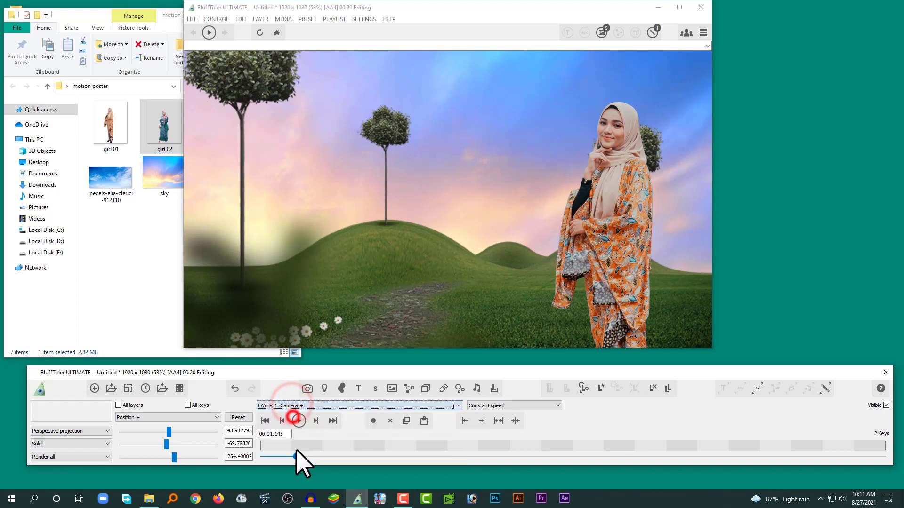
left_click_drag(293, 457, 257, 456)
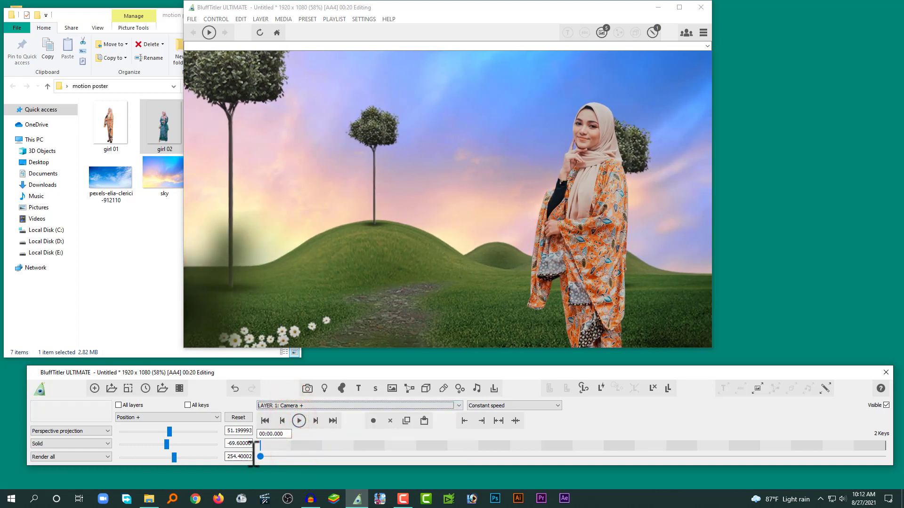
- Raise the camera layer's brightness to about 1.19 at the start of the show
left_click(157, 413)
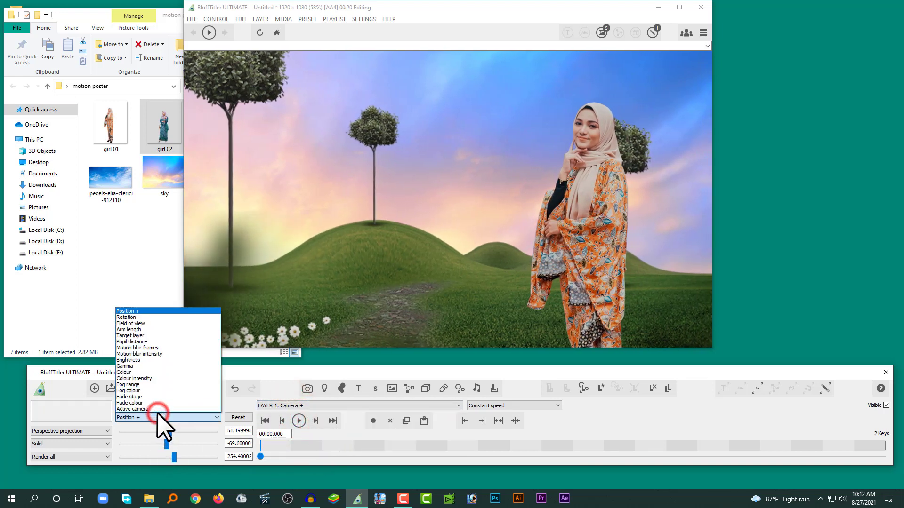
left_click(139, 359)
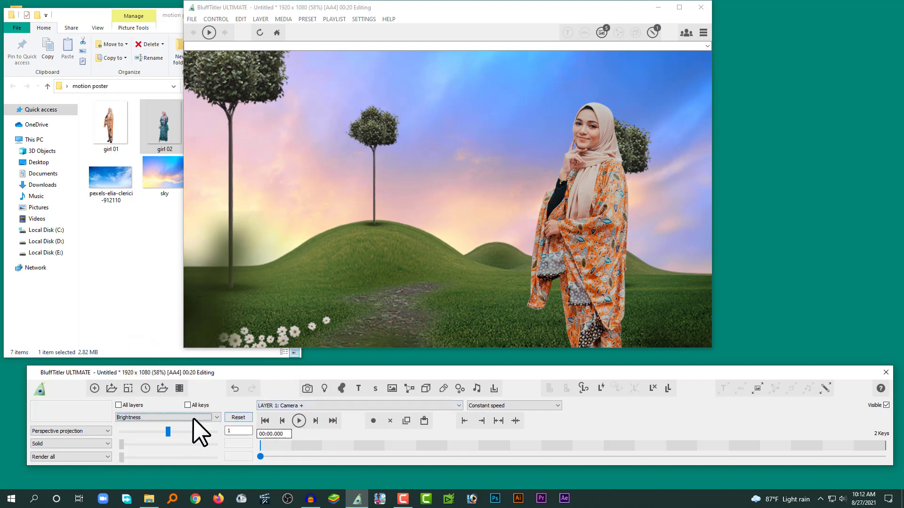
left_click_drag(168, 432, 176, 434)
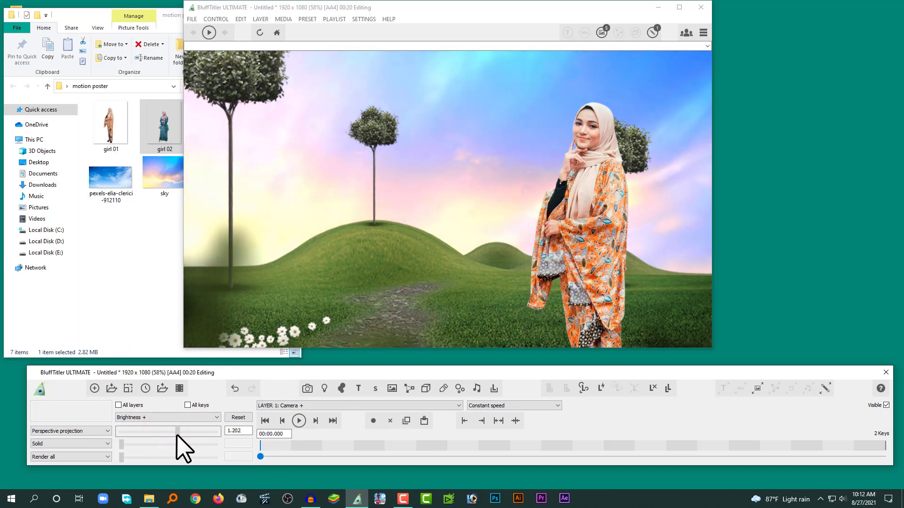
- Set the directional light's direction to about X 222, Y 162 and Z -242
left_click(300, 405)
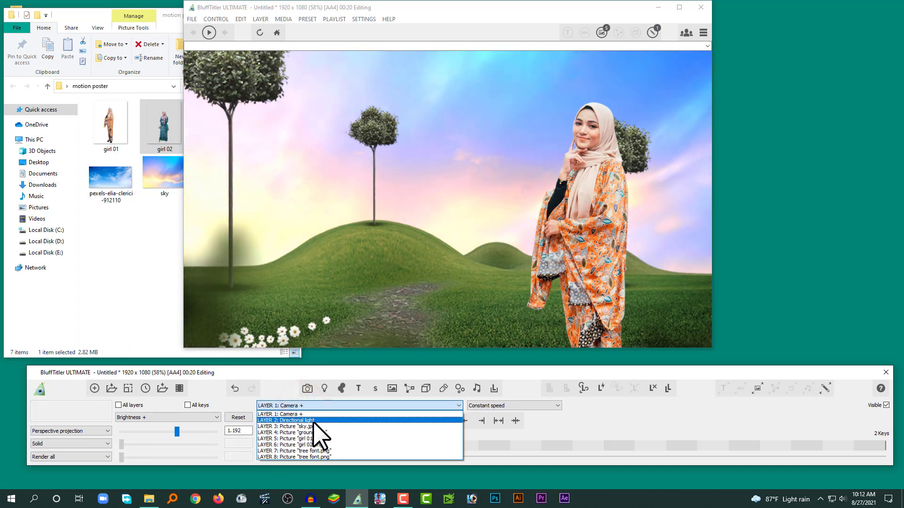
left_click(311, 419)
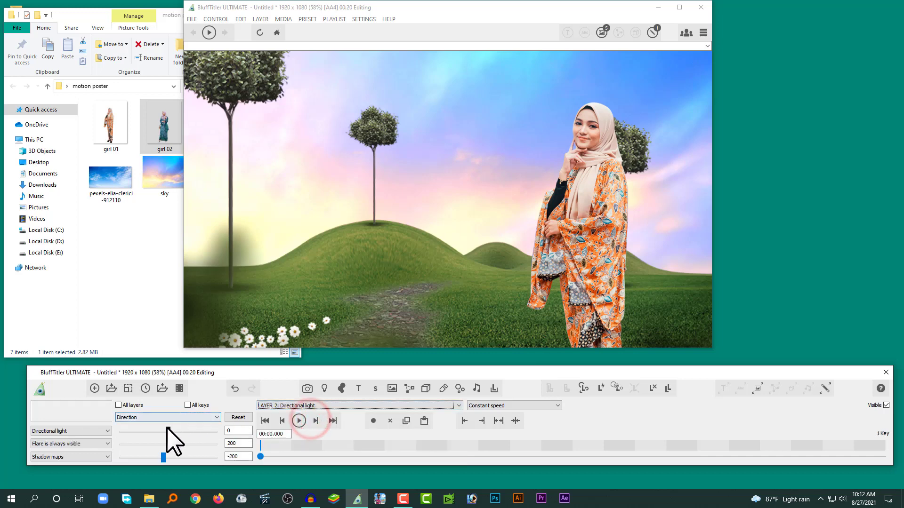
left_click_drag(168, 431, 160, 460)
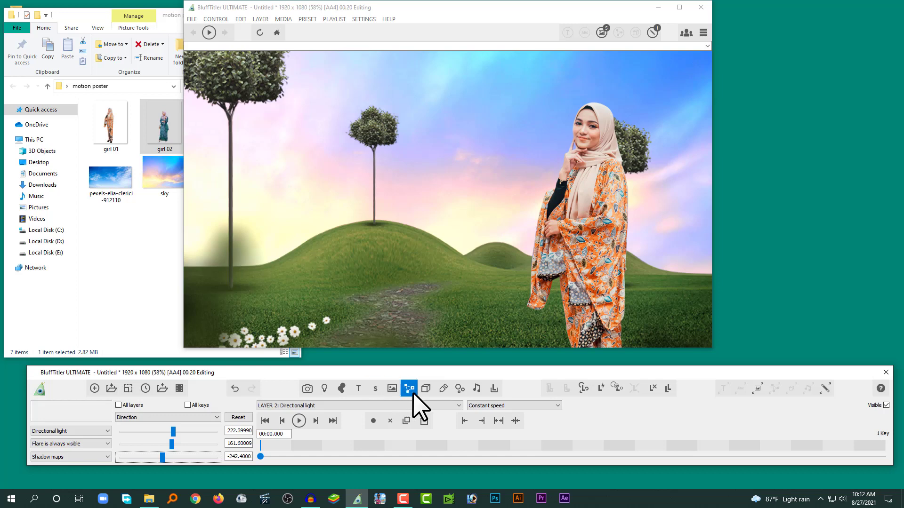
- Add a particle layer to the show using the Snow preset
left_click(463, 388)
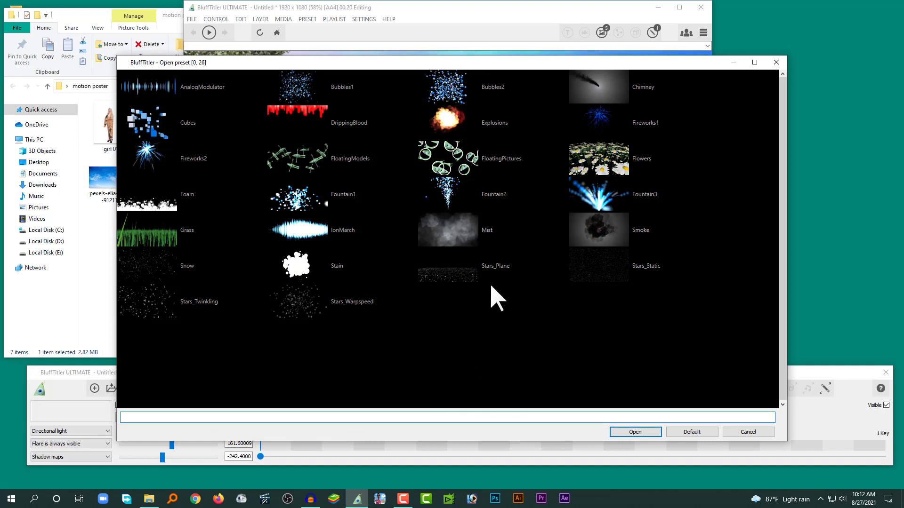
left_click(169, 268)
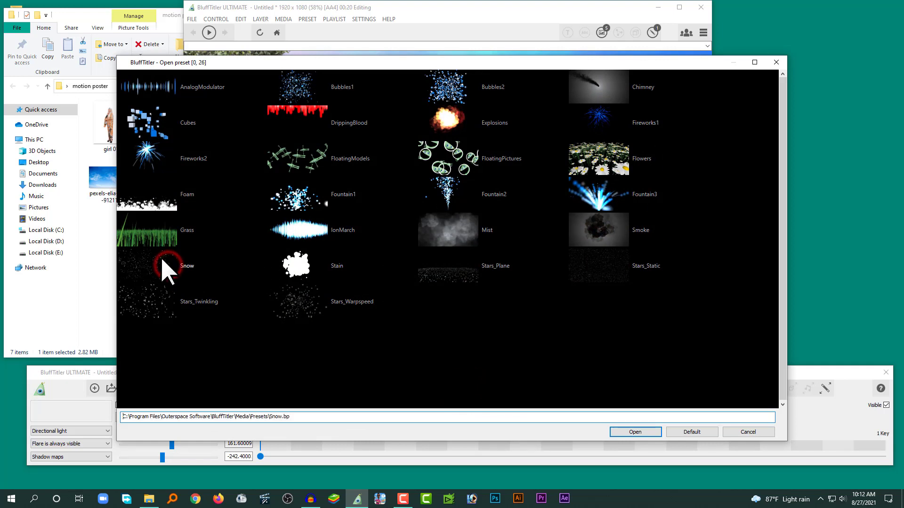
left_click(637, 428)
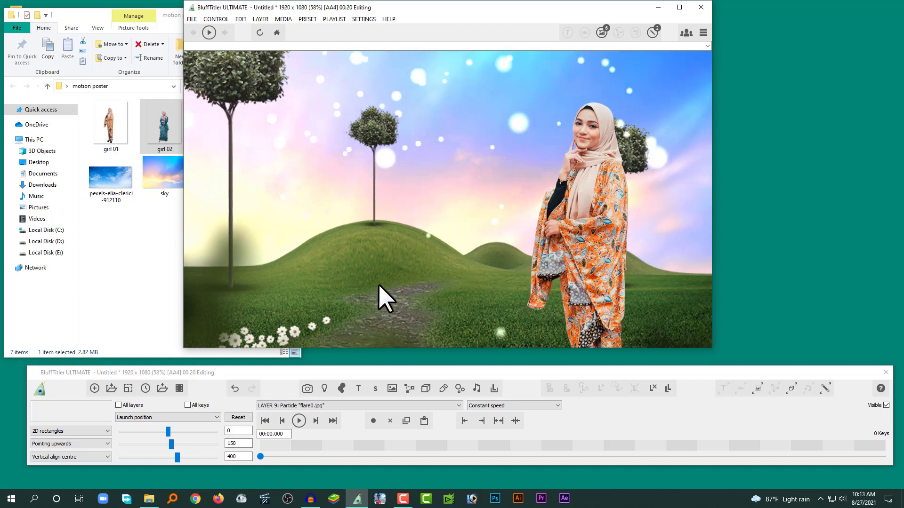
- Reduce the particle size of the snow layer to slightly below 2.3
left_click(306, 405)
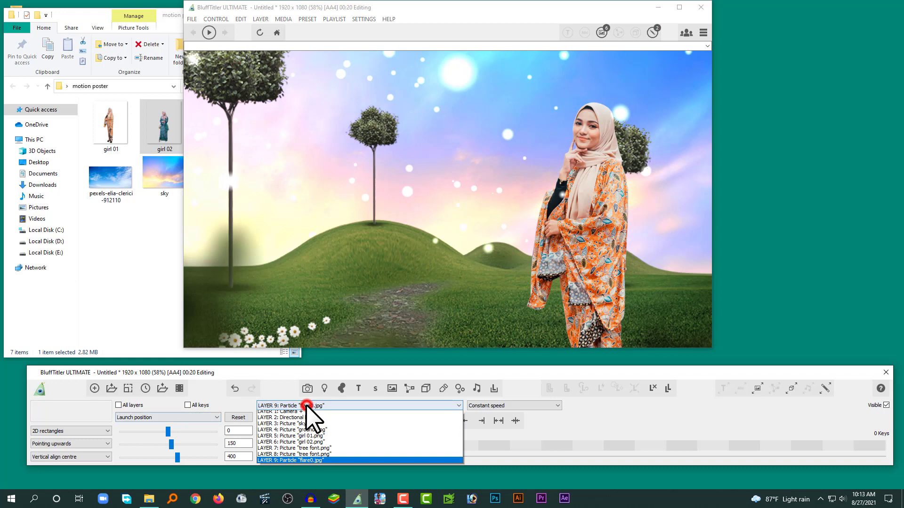
left_click(299, 463)
left_click(156, 416)
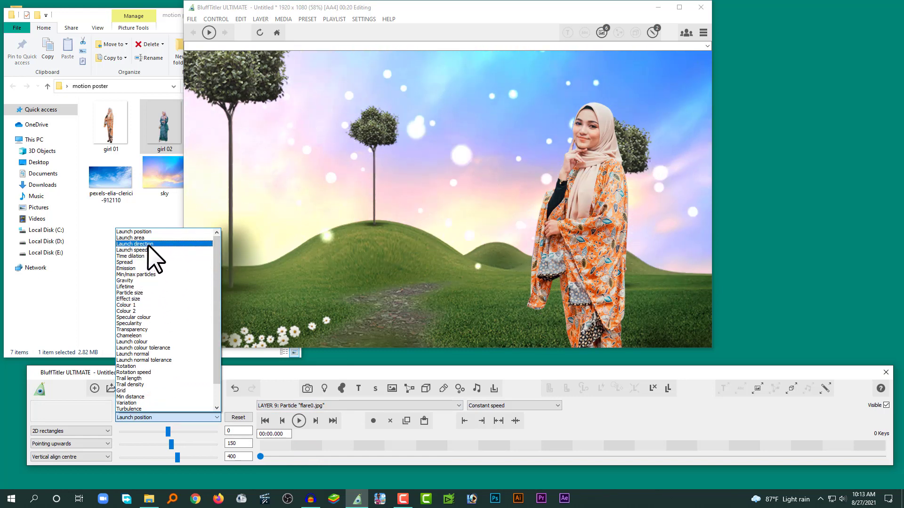
left_click(219, 272)
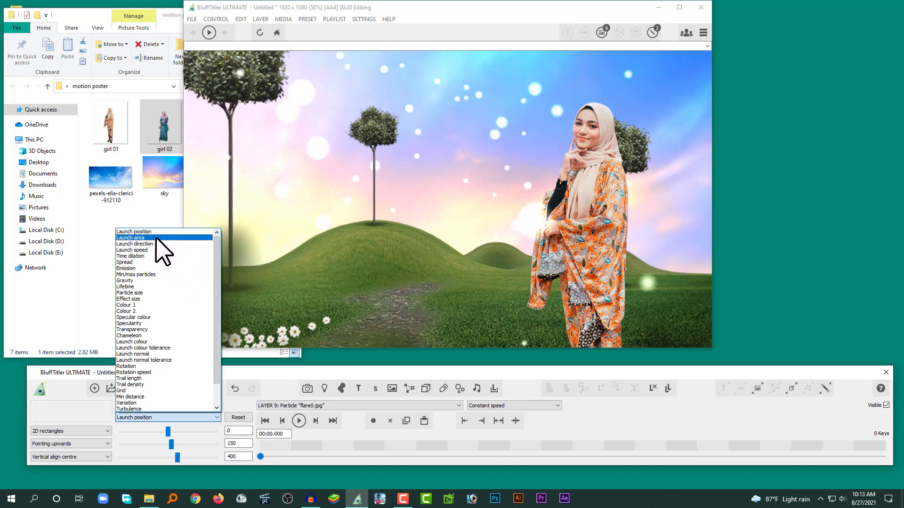
left_click(142, 292)
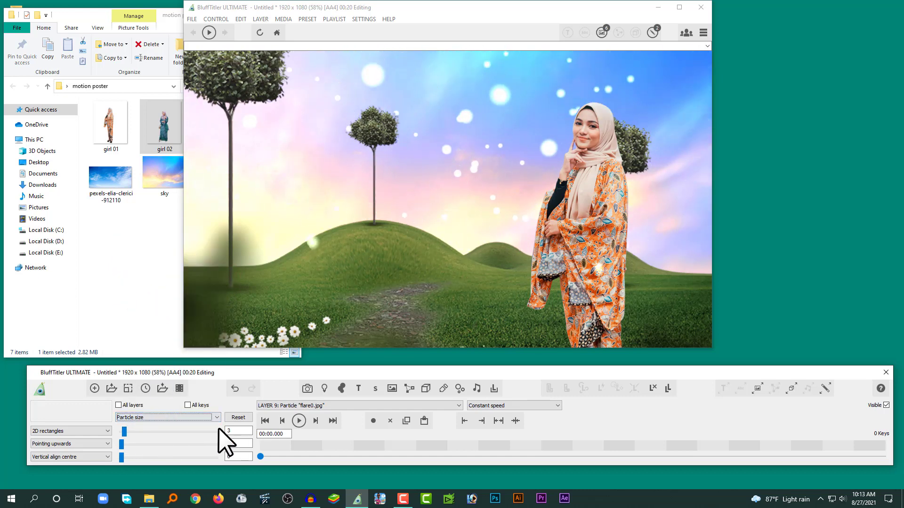
left_click(124, 430)
left_click_drag(124, 428, 126, 427)
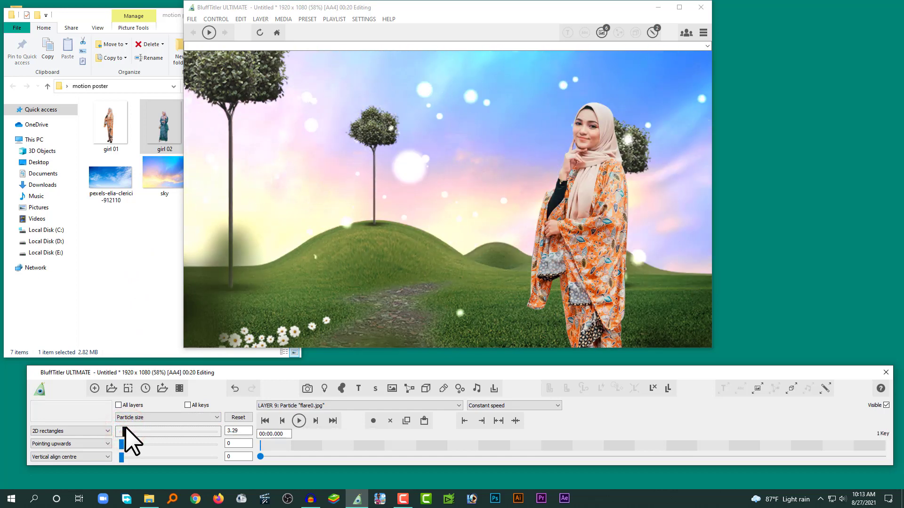
key("Left")
key("Left")
key("Left")
key("Left")
key("Left")
key("Left")
key("Left")
key("Left")
key("Left")
key("Left")
key("Left")
key("Left")
key("Left")
key("Left")
key("Left")
key("Left")
key("Left")
key("Left")
key("Left")
key("Left")
key("Left")
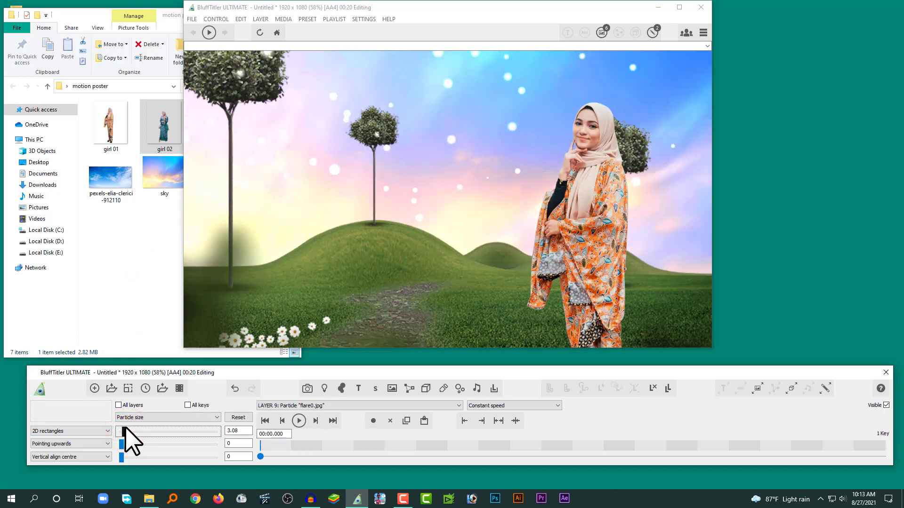
key("Left")
key("Left")
key("Left")
key("Left")
key("Left")
key("Left")
key("Left")
key("Left")
key("Left")
key("Left")
key("Left")
key("Left")
key("Left")
key("Left")
key("Left")
key("Left")
key("Left")
key("Left")
key("Left")
key("Left")
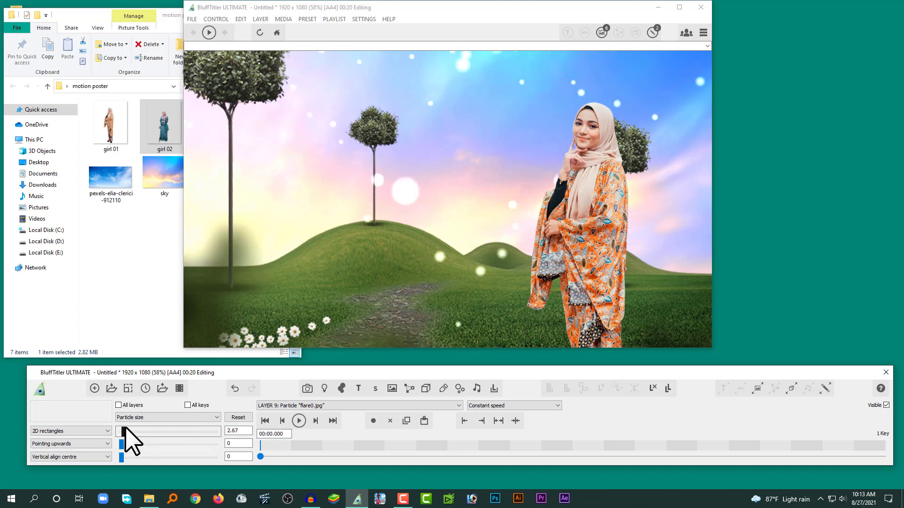
key("Left")
key("Left")
key("Left")
key("Left")
key("Left")
key("Left")
key("Left")
key("Left")
key("Left")
key("Left")
key("Left")
key("Left")
key("Left")
key("Left")
key("Left")
key("Left")
key("Left")
key("Left")
key("Left")
key("Left")
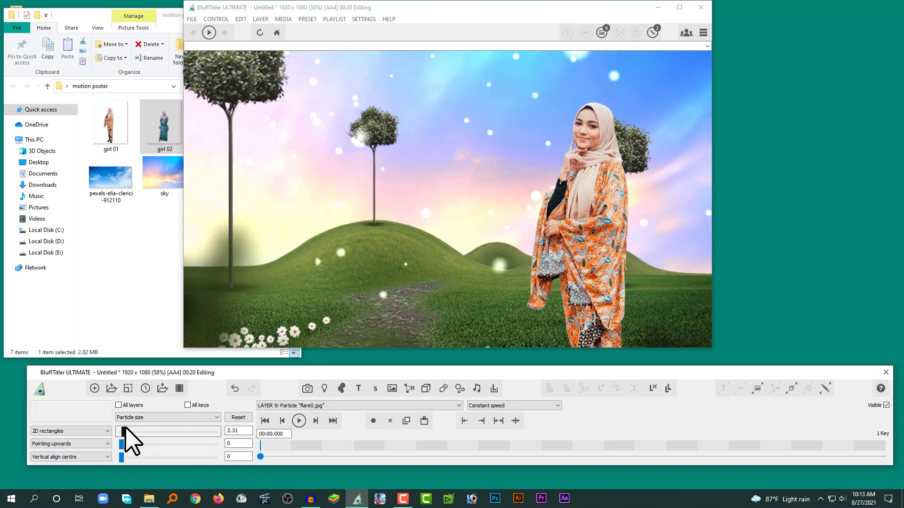
key("Left")
key("Left")
key("Left")
key("Left")
key("Left")
key("Left")
key("Left")
key("Left")
key("Left")
key("Left")
key("Left")
key("Left")
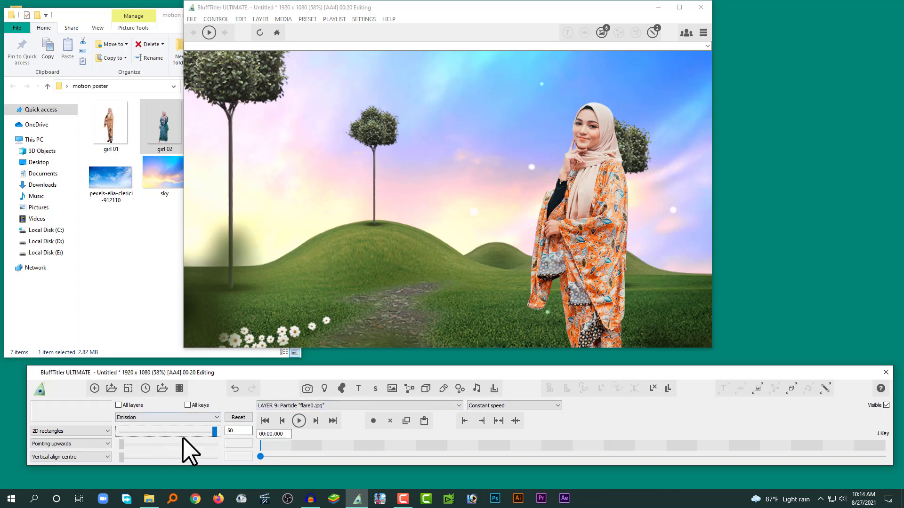
- Lower the snow layer's emission to about 29
left_click(184, 416)
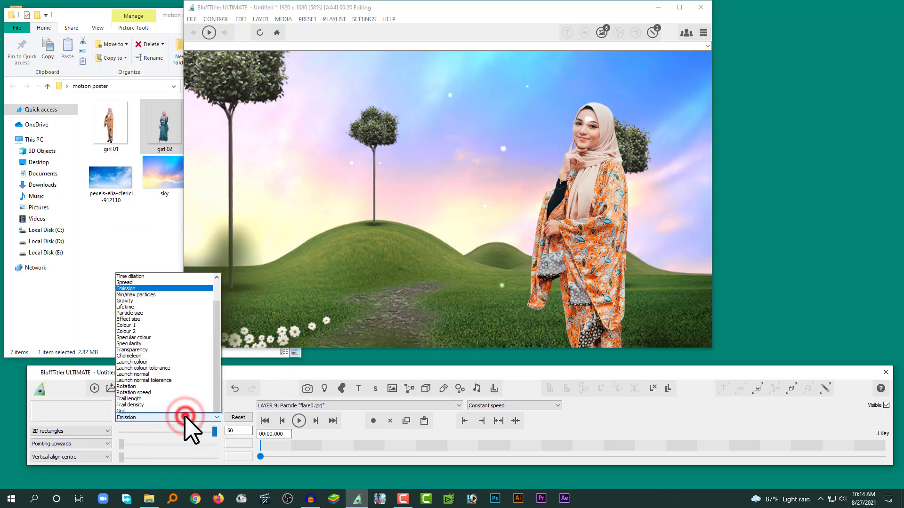
left_click(137, 243)
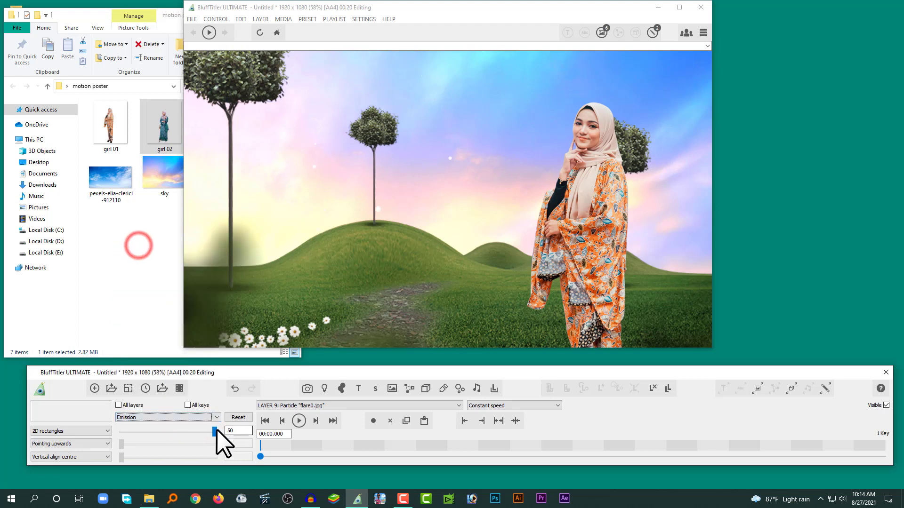
left_click_drag(216, 429, 176, 433)
- Slow the snow particles down by setting their time dilation to about 0.58
left_click(173, 414)
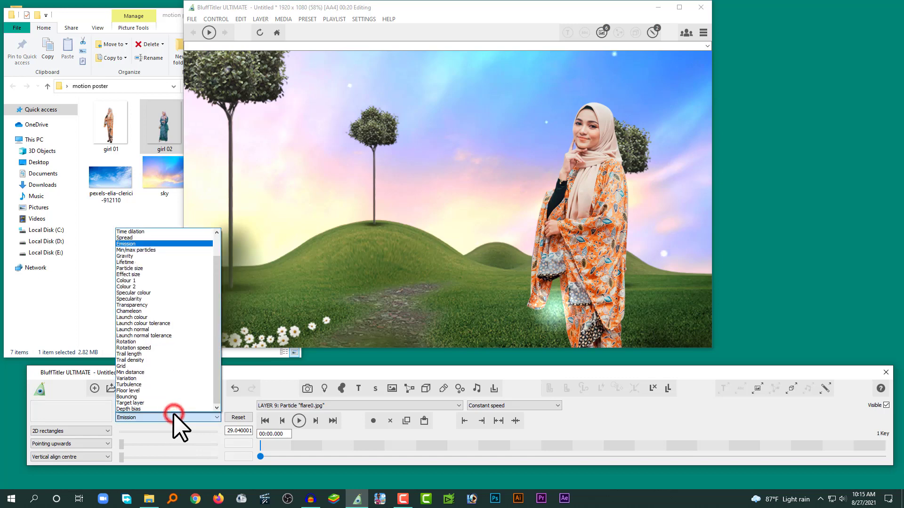
scroll(201, 272, "up", 2)
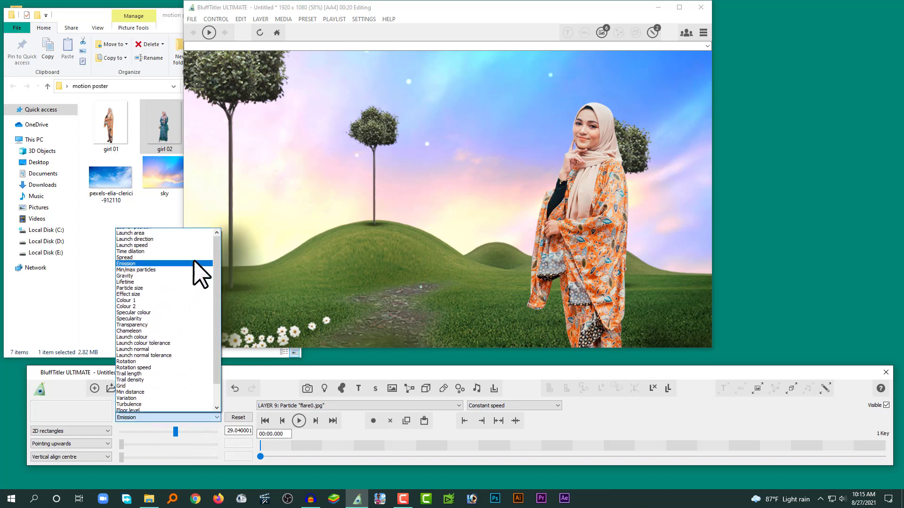
left_click(161, 258)
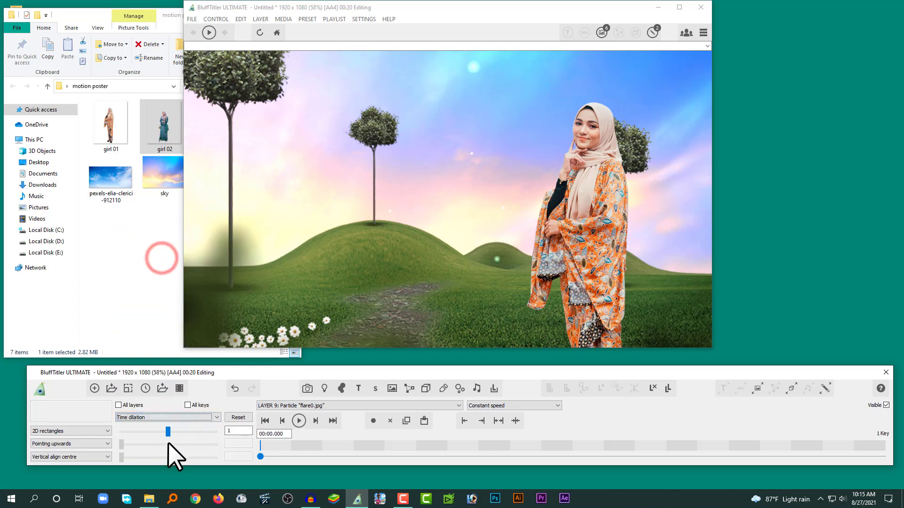
left_click_drag(168, 432, 139, 436)
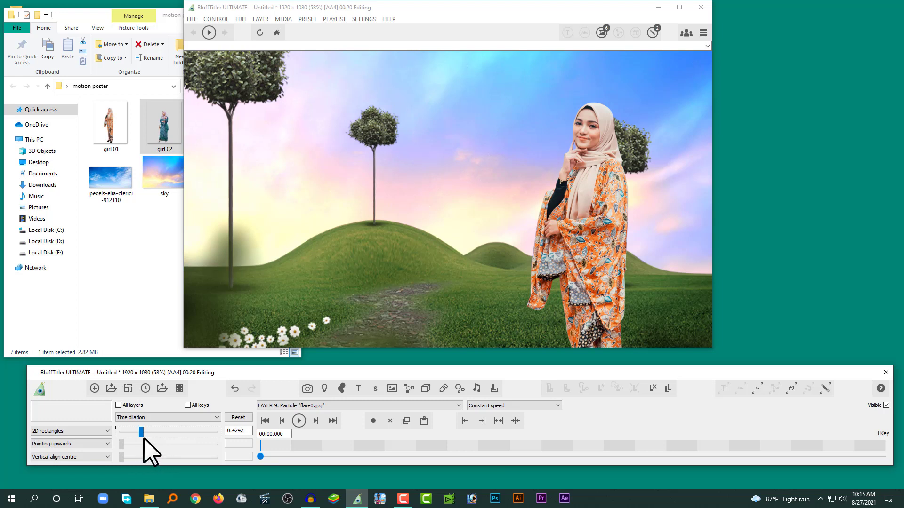
left_click_drag(143, 432, 147, 429)
- Move the snow's launch position to about X 21, Y 6 and play the show to preview it
left_click(174, 417)
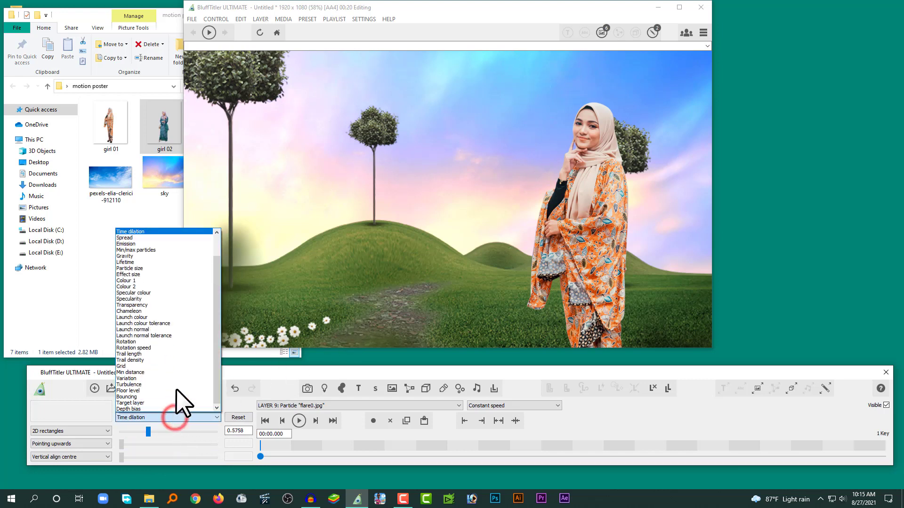
left_click_drag(216, 262, 216, 241)
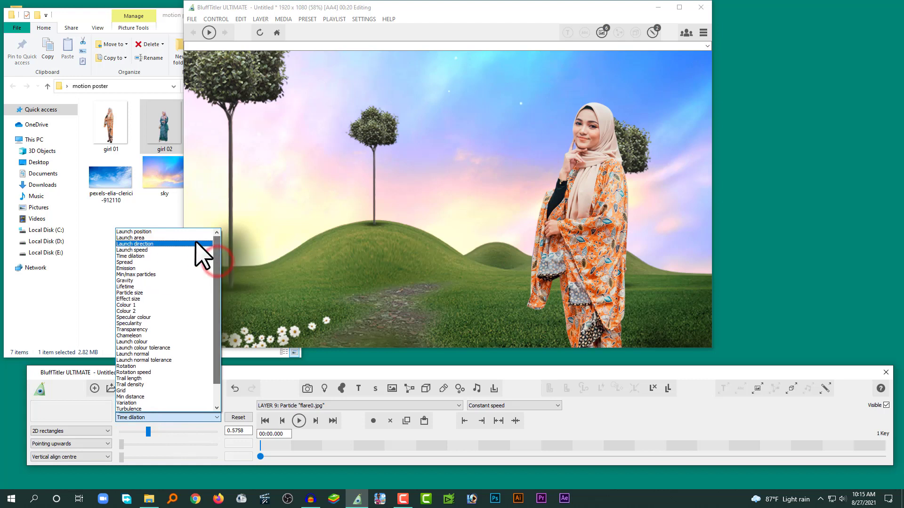
left_click(164, 232)
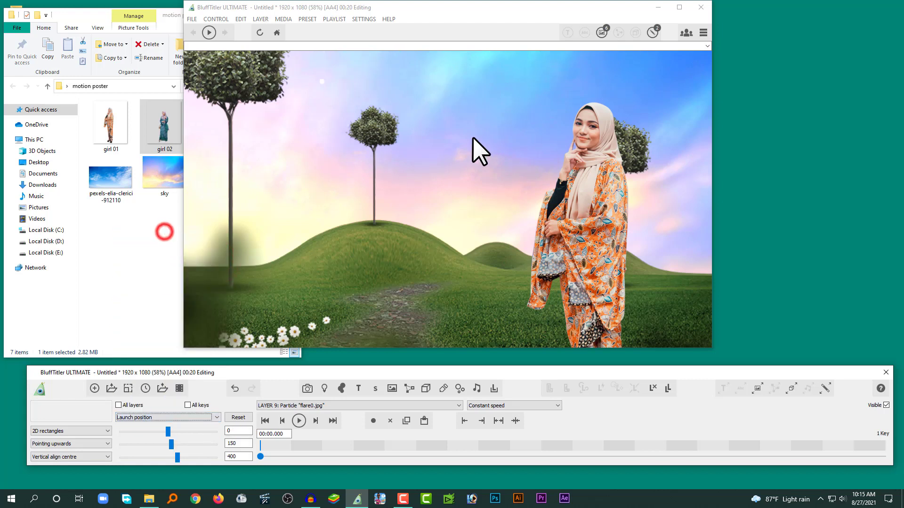
left_click(472, 137)
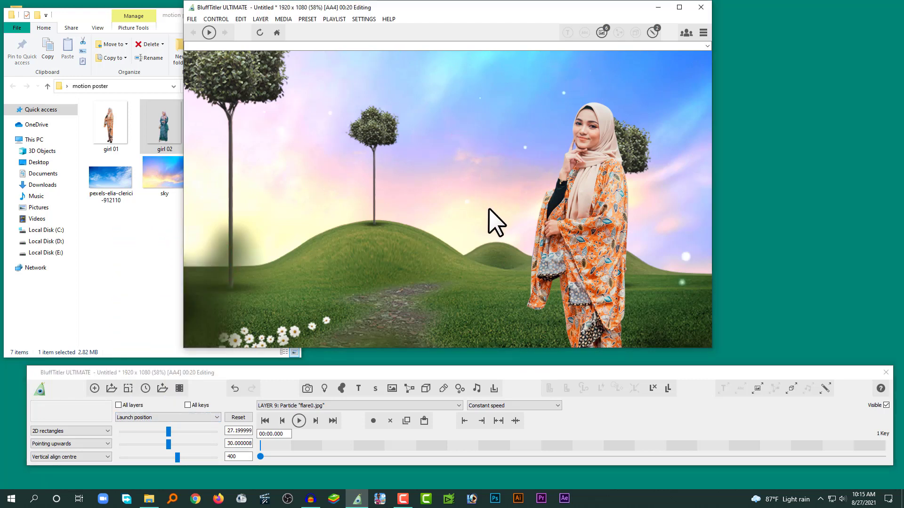
left_click_drag(486, 219, 485, 222)
left_click(299, 419)
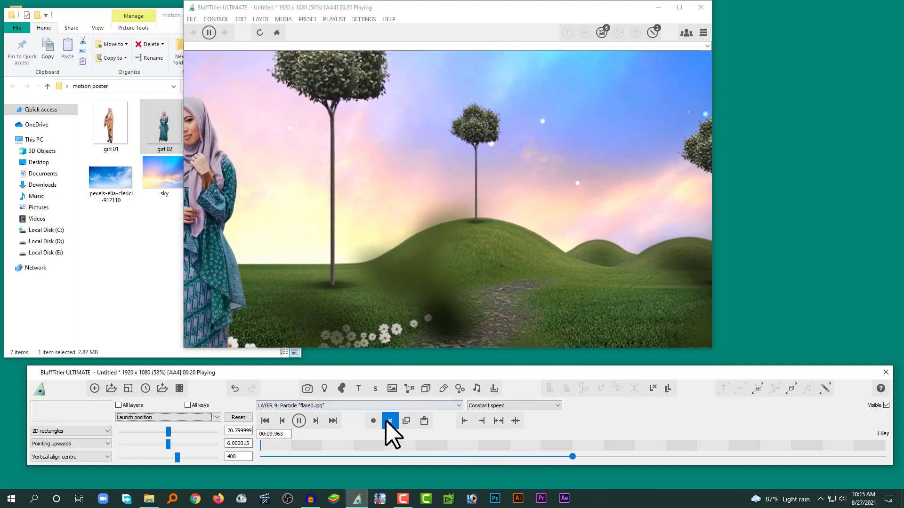
left_click(300, 421)
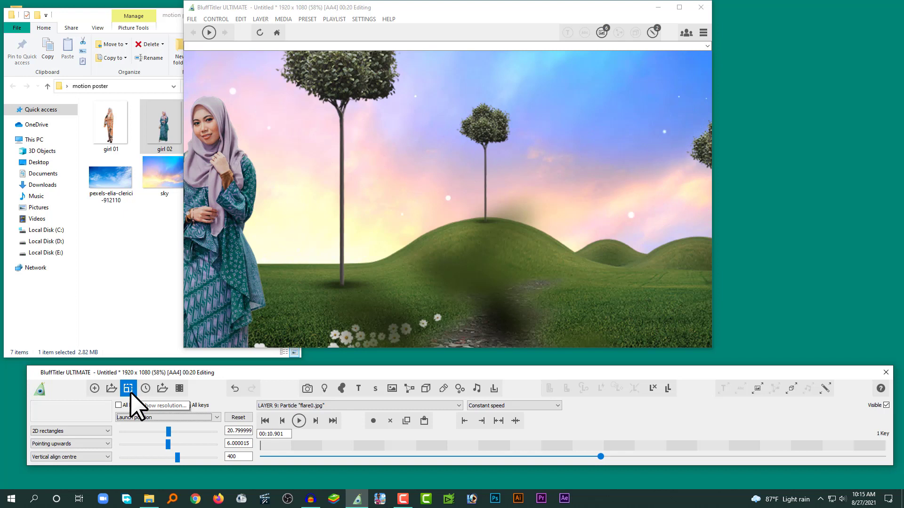
- Set the show resolution to the FHD 1920 x 1080 preset
left_click(130, 392)
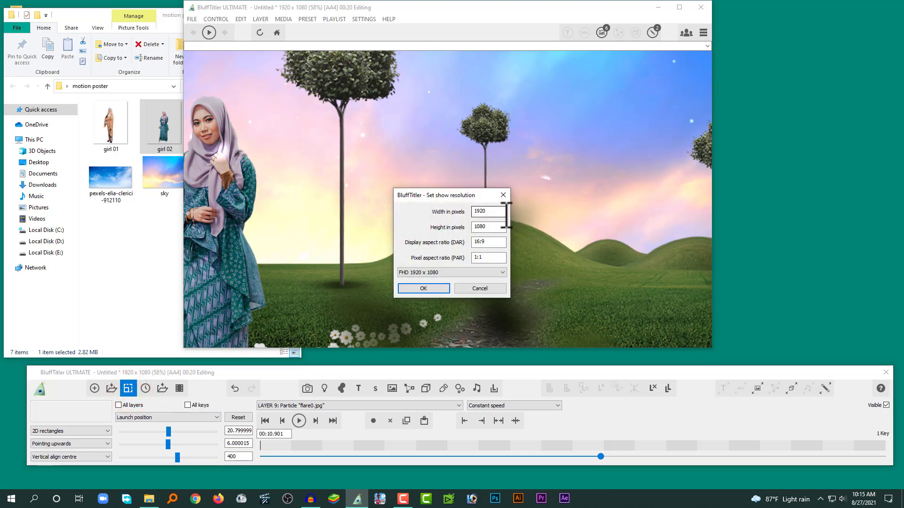
left_click(405, 271)
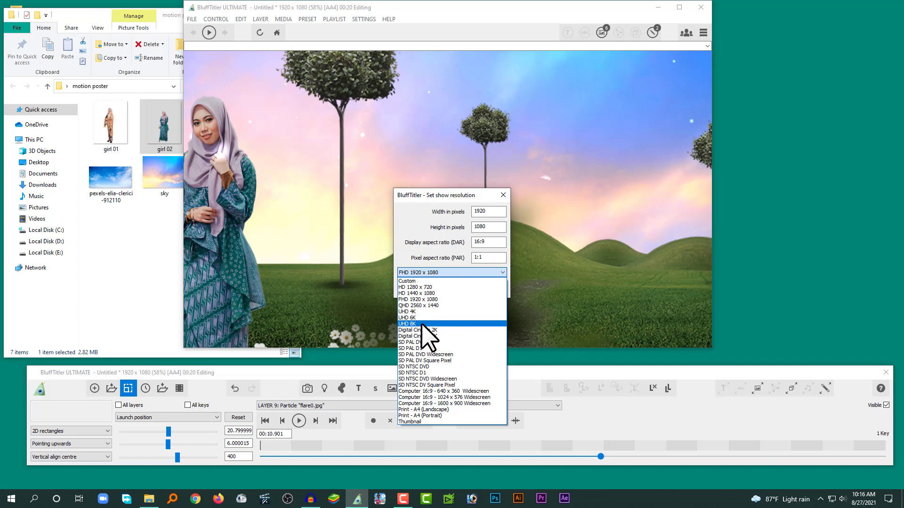
left_click(428, 298)
left_click(434, 288)
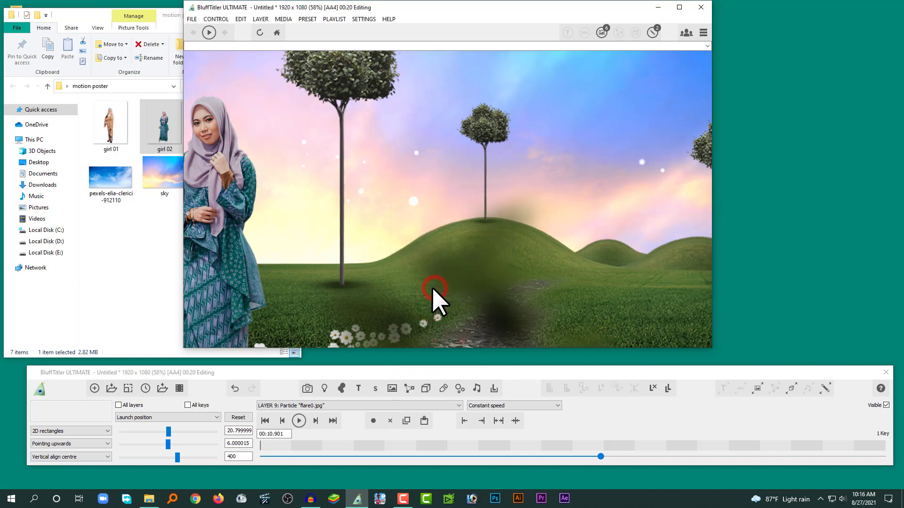
- Set up a video export of the show in MP4 format at 60 frames per second
left_click(180, 389)
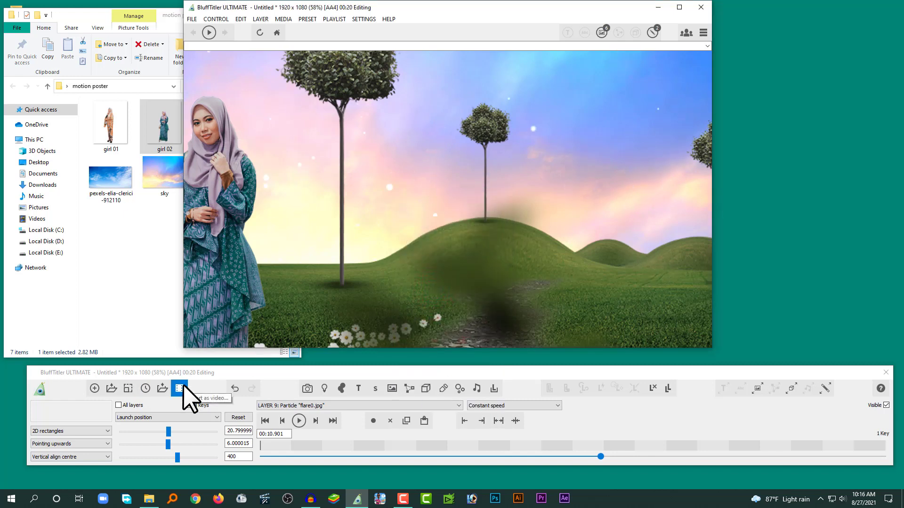
left_click(183, 385)
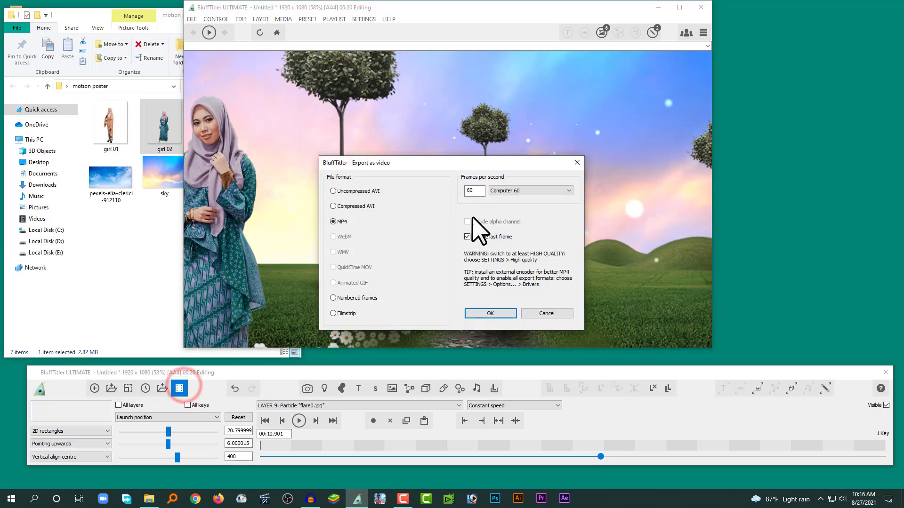
left_click(478, 192)
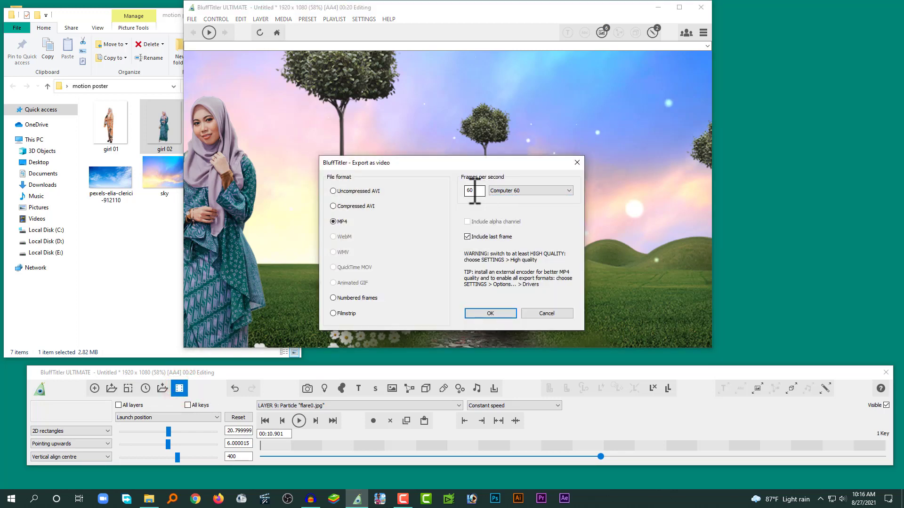
left_click(507, 187)
left_click(506, 187)
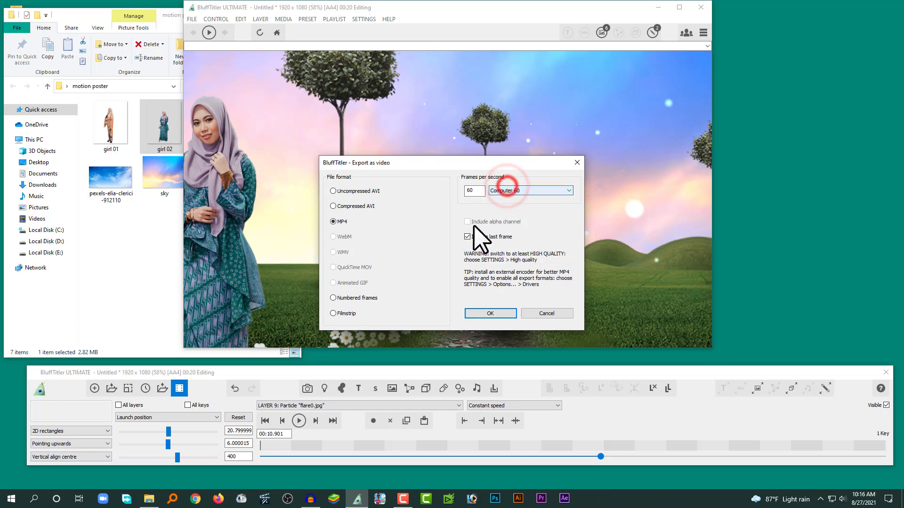
left_click(334, 221)
left_click(497, 314)
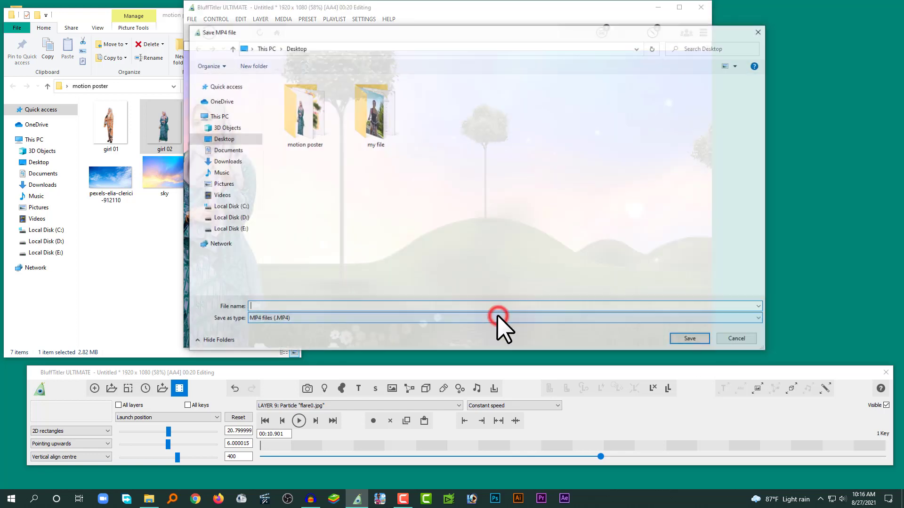
- Save the exported MP4 to the Desktop as "motion poster 02" and close the export report
left_click(230, 139)
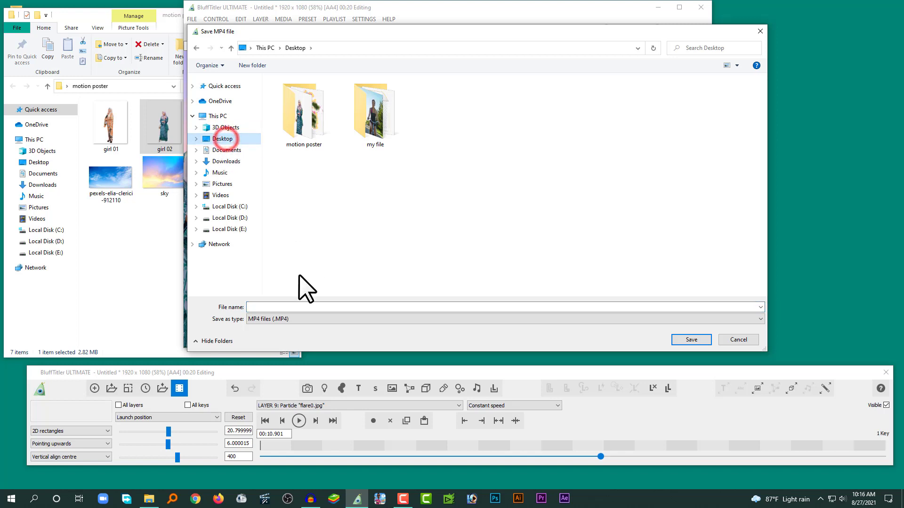
left_click(276, 308)
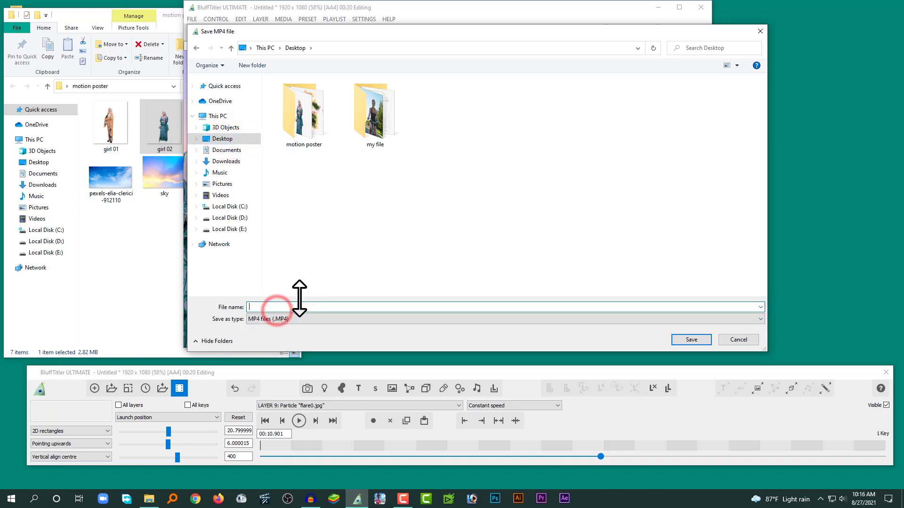
type("motion post")
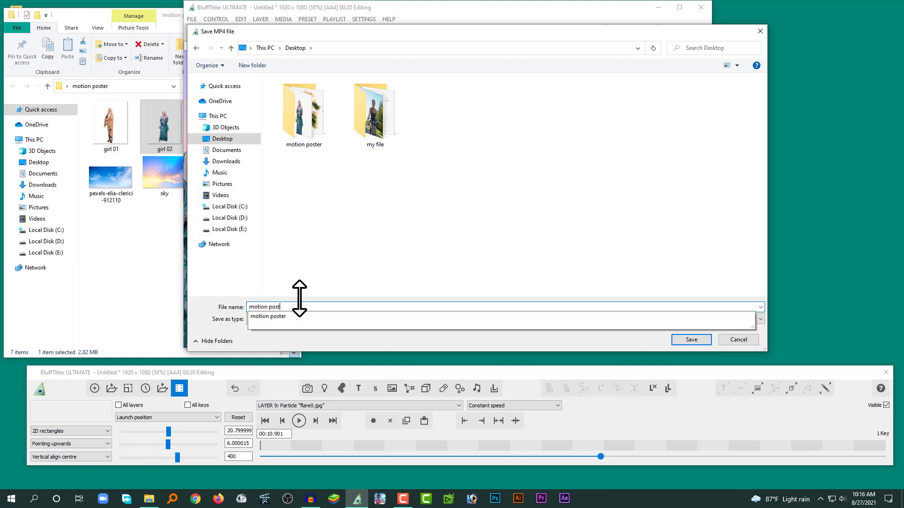
type("er 02")
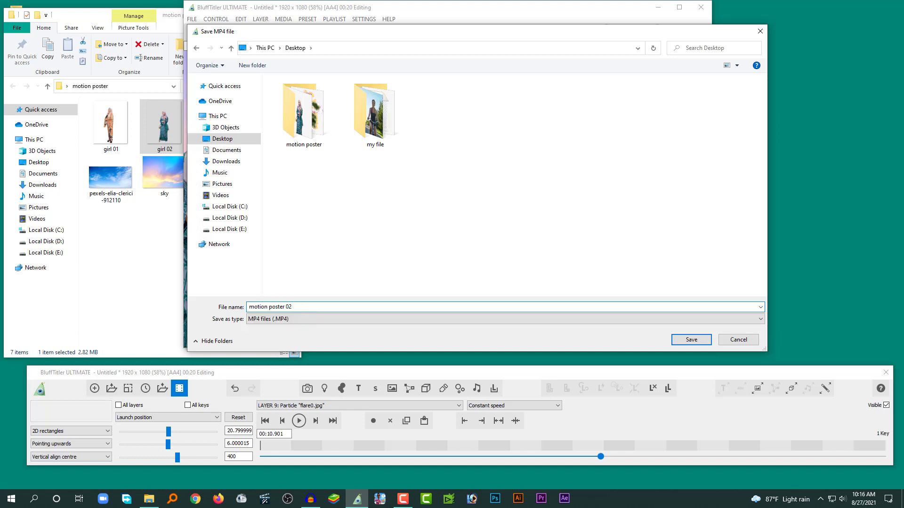
left_click(690, 339)
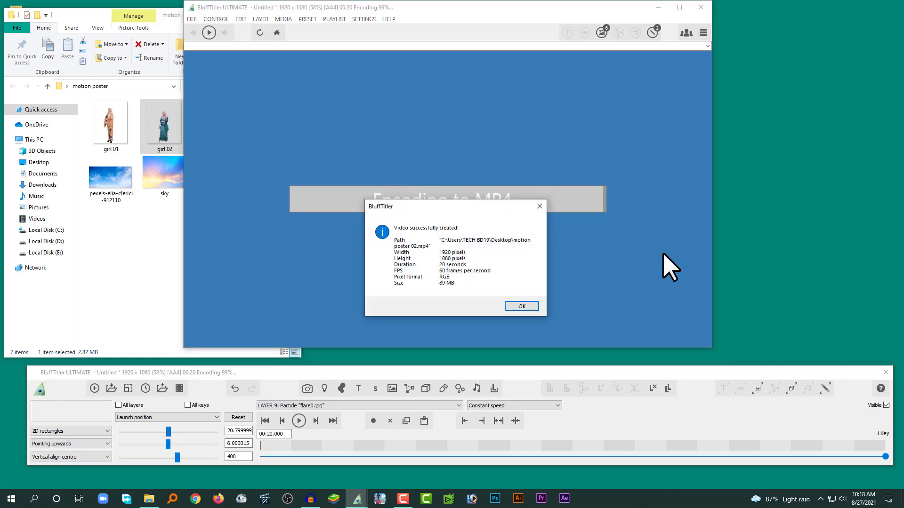
left_click(522, 306)
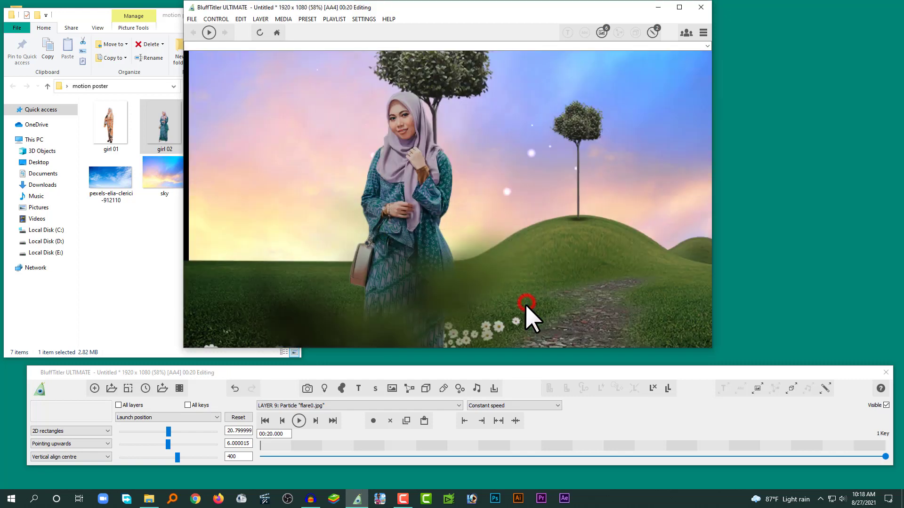
- Clear the file window from the desktop and play the exported motion poster 02 video in VLC at full screen
left_click(89, 13)
left_click(291, 15)
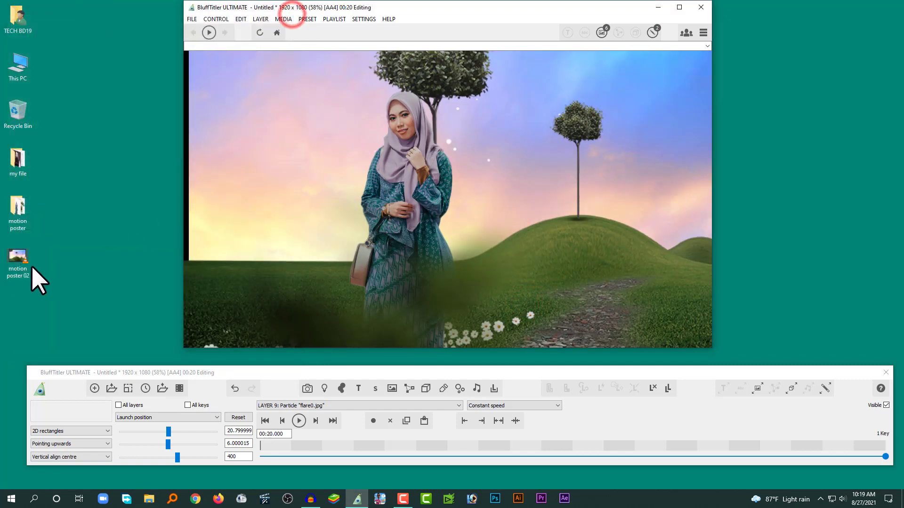
double_click(27, 264)
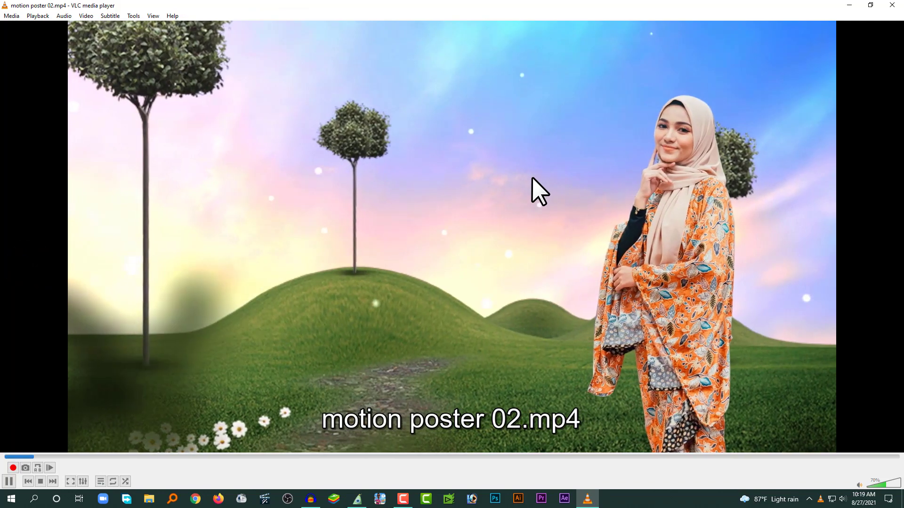
double_click(532, 177)
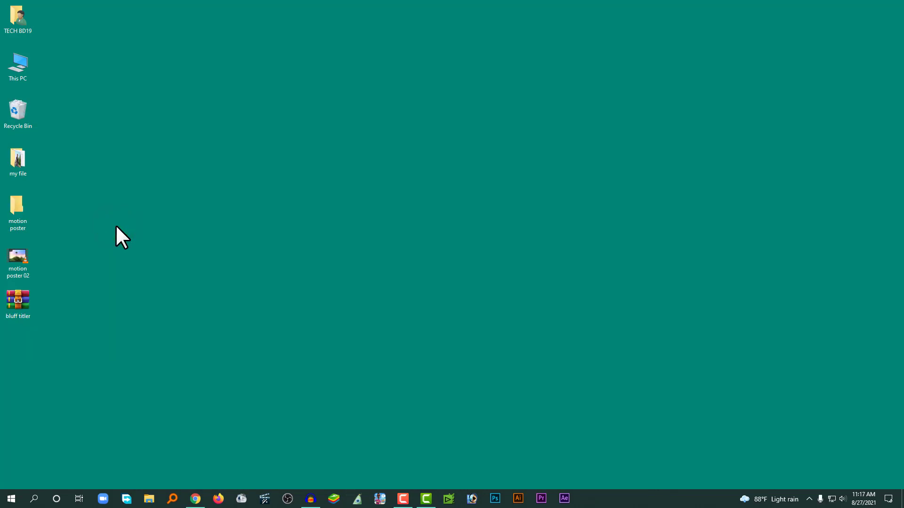
- Extract the bluff titler archive on the desktop into its own folder and open that folder
right_click(24, 299)
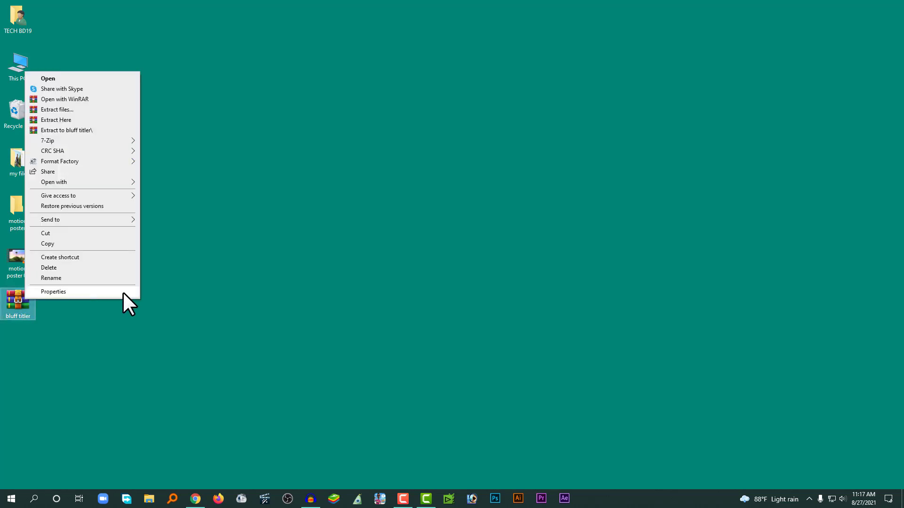
left_click(78, 130)
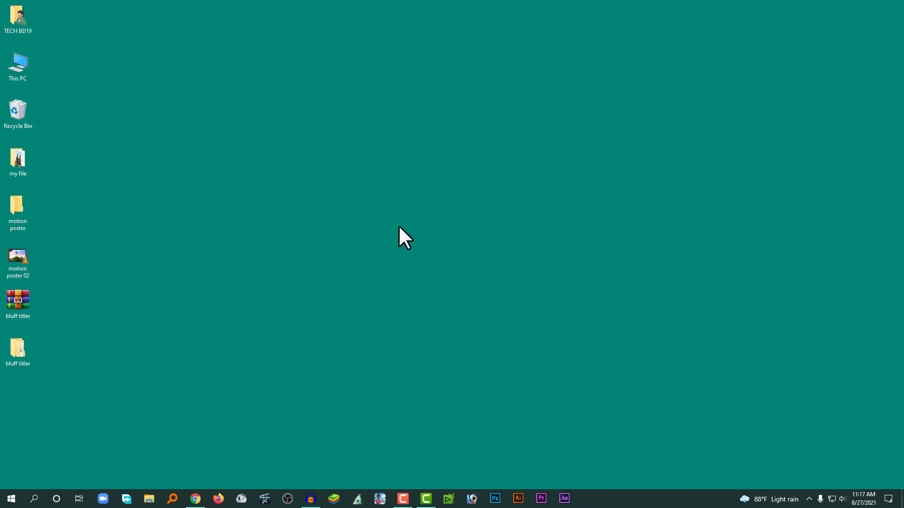
double_click(14, 356)
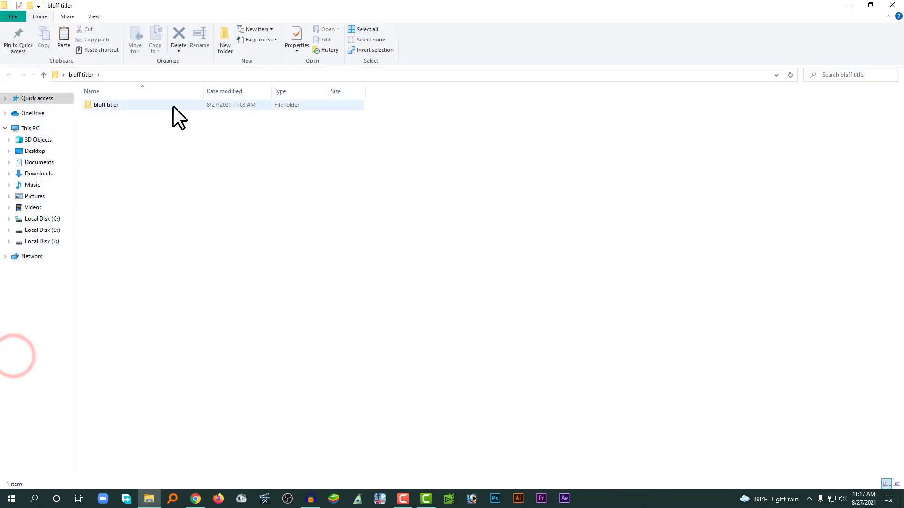
- Copy the inner bluff titler folder into the root of Local Disk (C:)
left_click(146, 104)
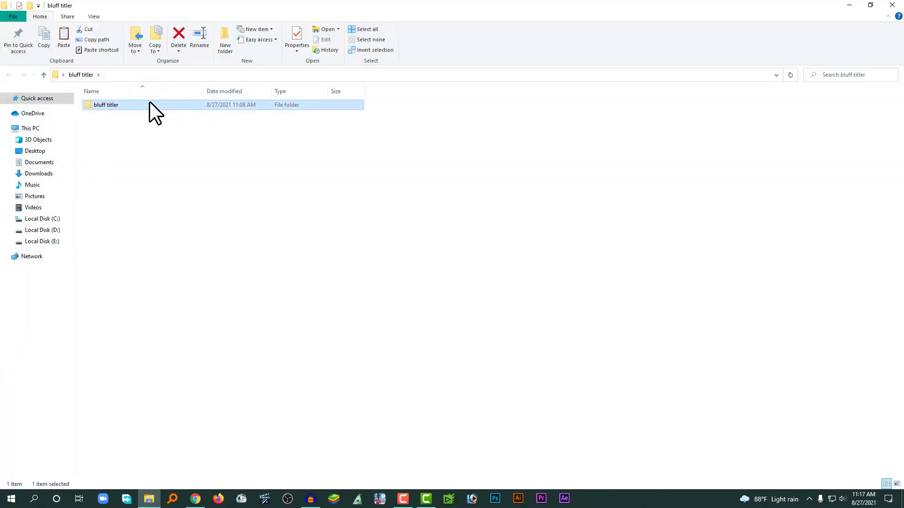
right_click(137, 106)
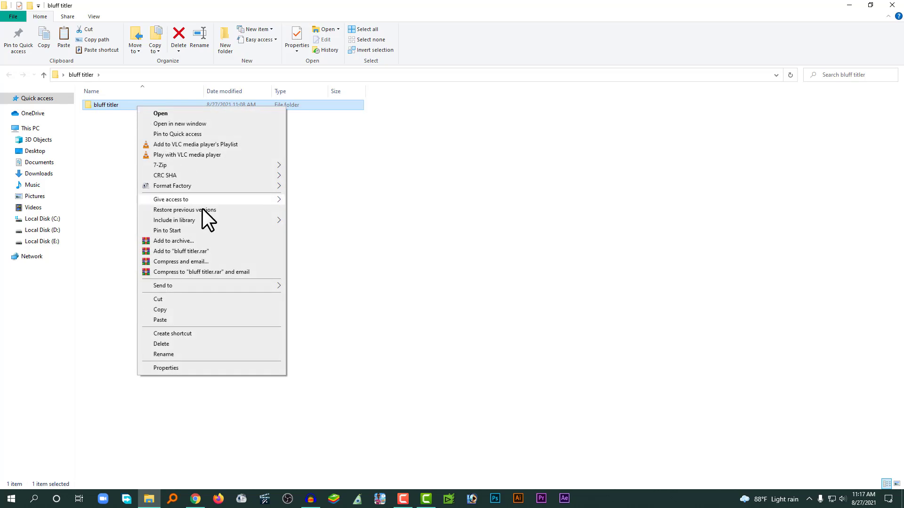
left_click(178, 309)
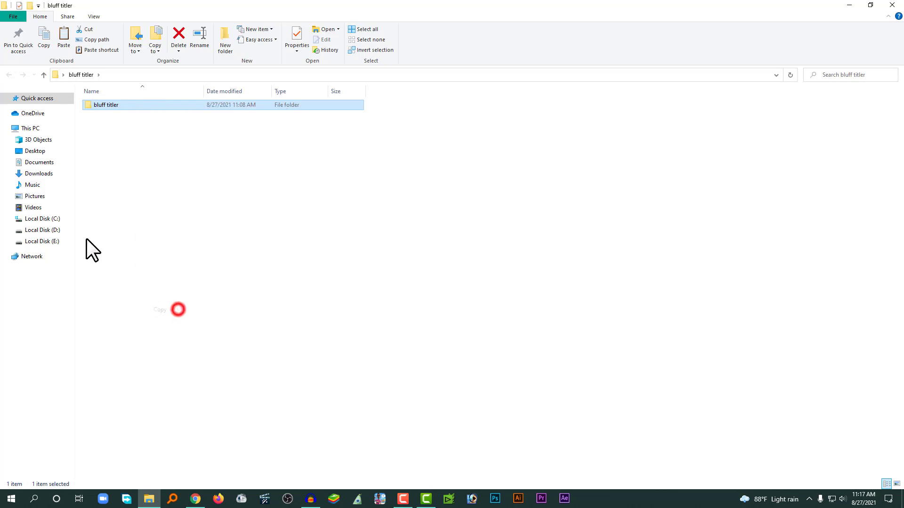
left_click(42, 219)
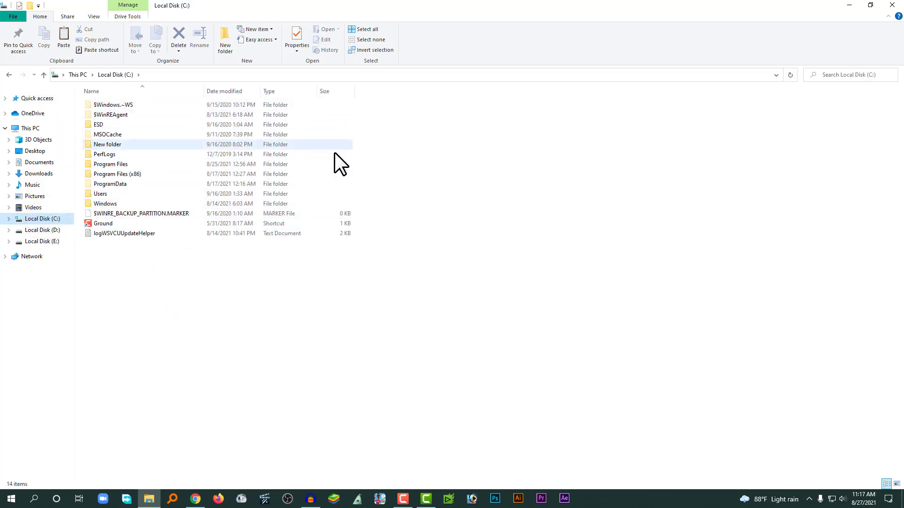
right_click(496, 247)
left_click(525, 300)
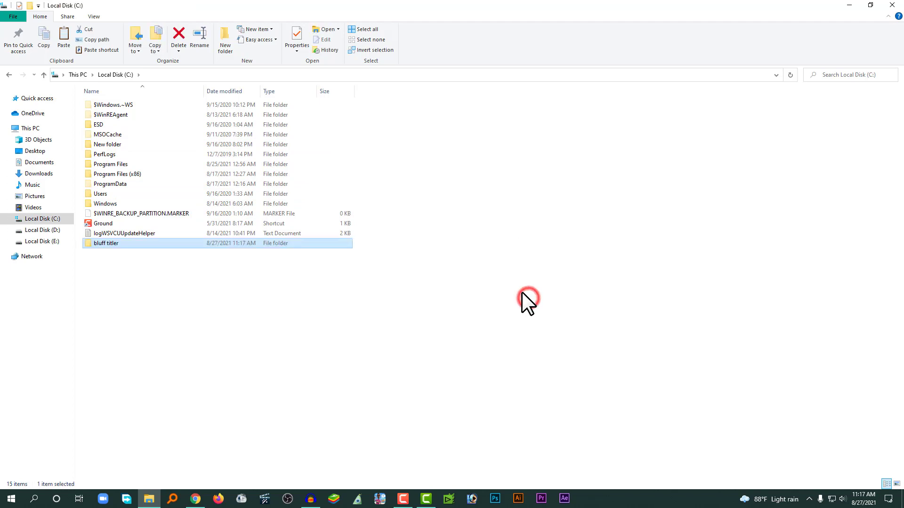
- Inspect the template 01 folder inside the copied bluff titler folder, close the file window and refresh the desktop
double_click(118, 245)
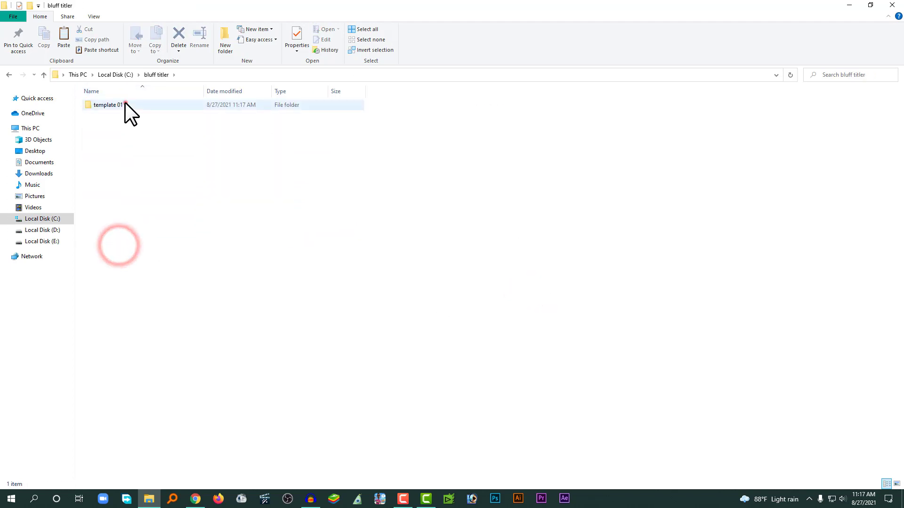
double_click(126, 104)
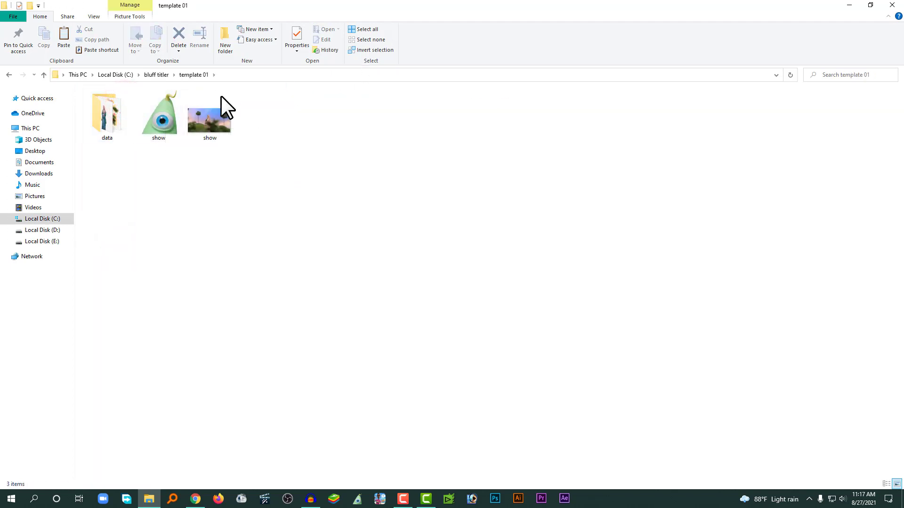
left_click(892, 5)
right_click(332, 239)
left_click(357, 264)
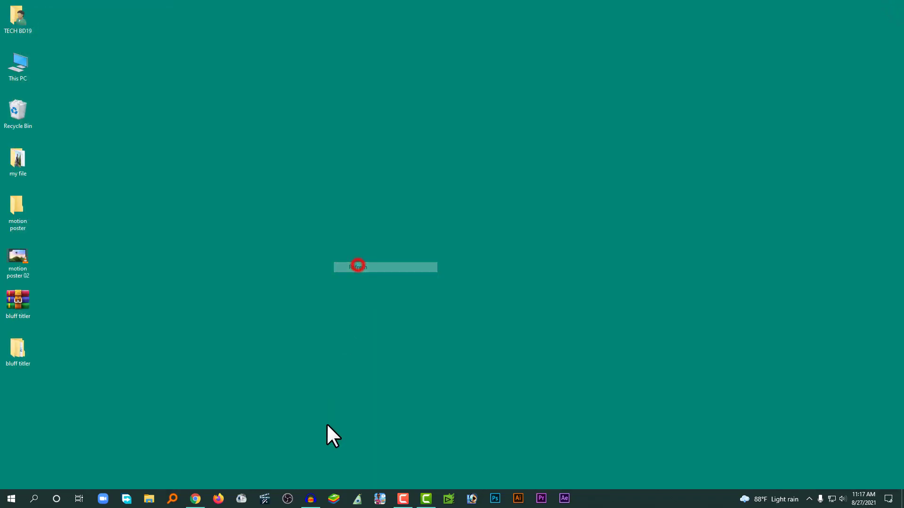
- Switch to BluffTitler and open the show file from the template 01 folder in bluff titler on drive C
left_click(359, 497)
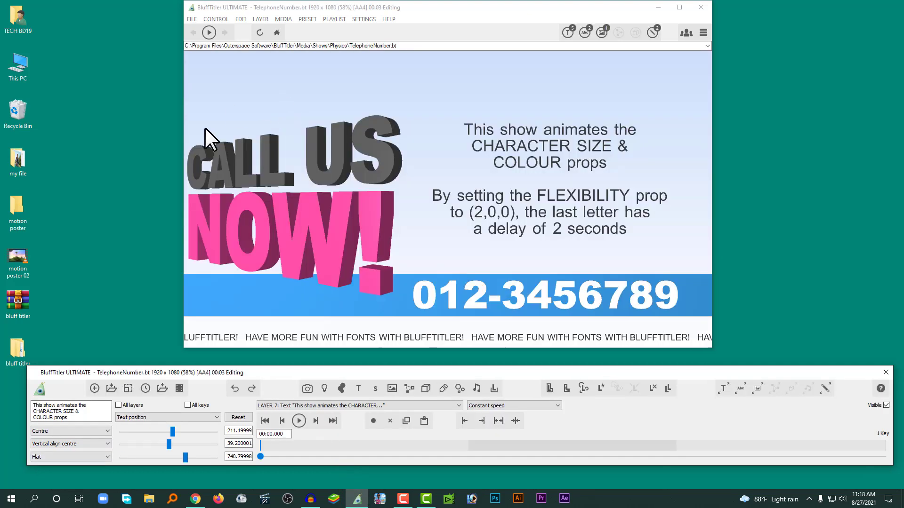
left_click(113, 388)
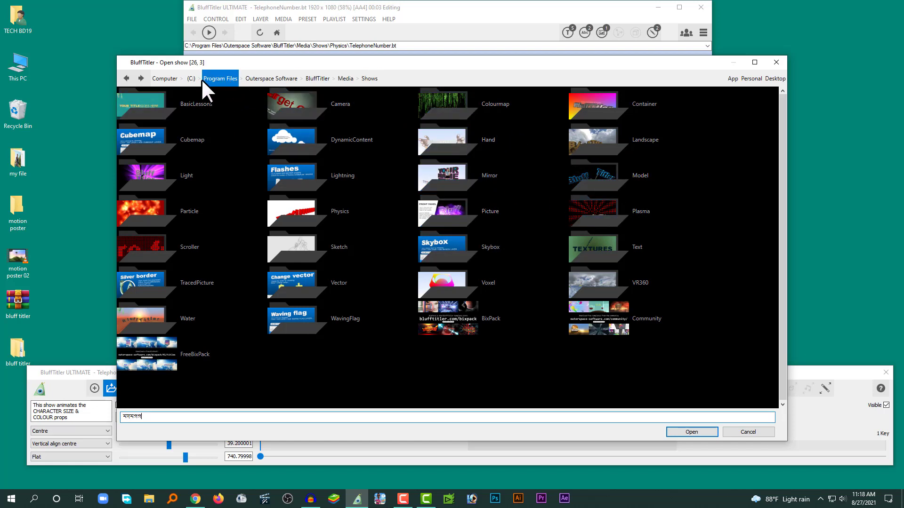
left_click(167, 78)
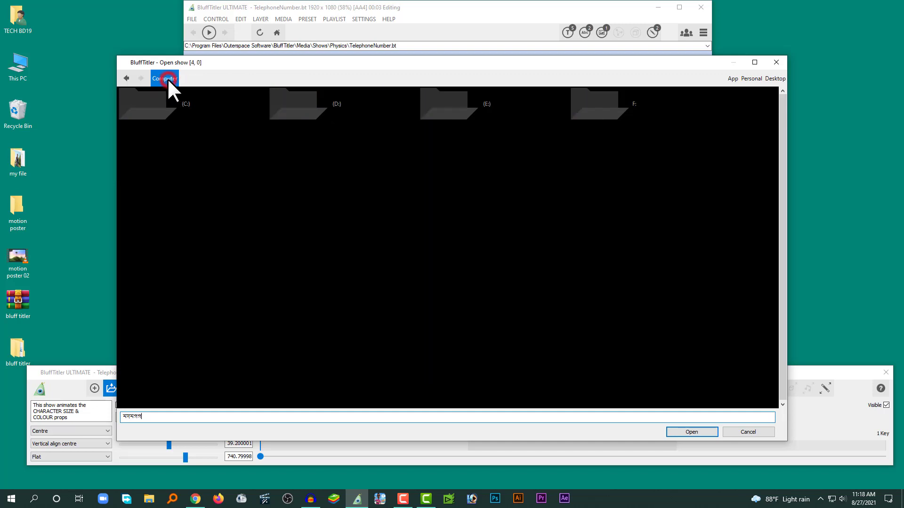
left_click(157, 107)
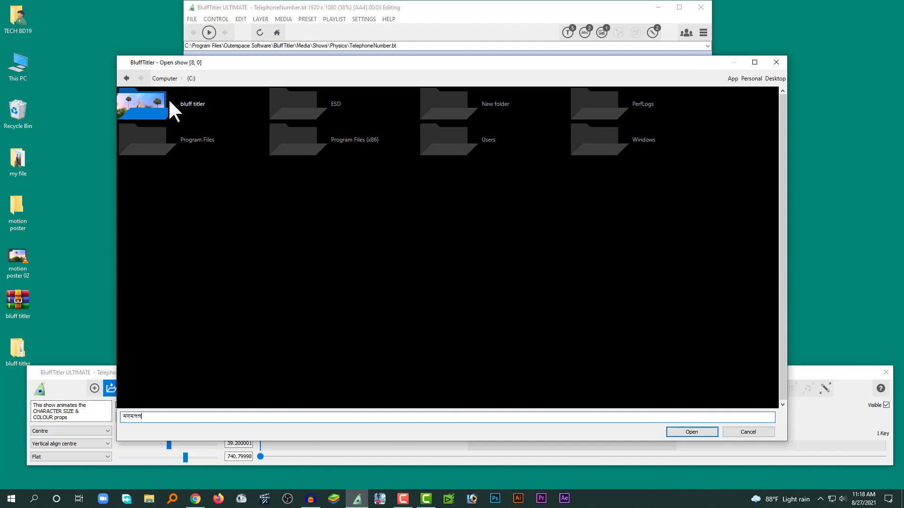
left_click(165, 105)
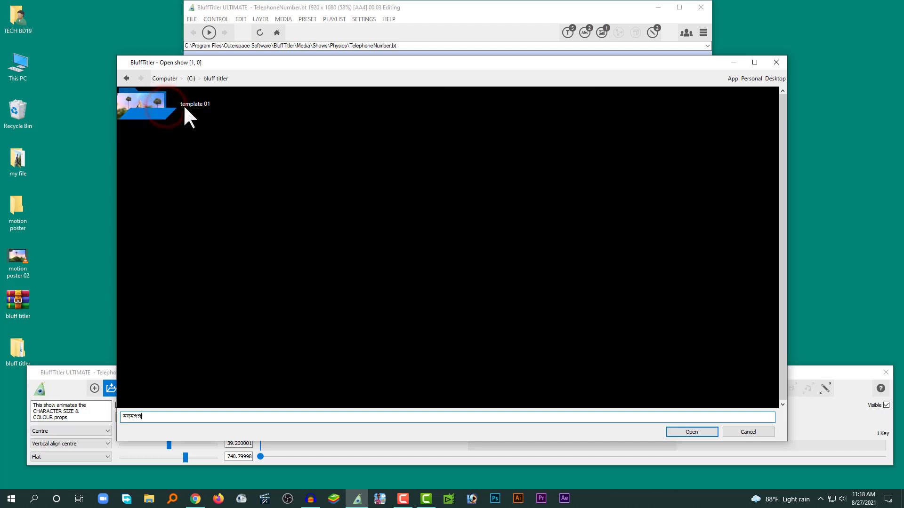
left_click(184, 108)
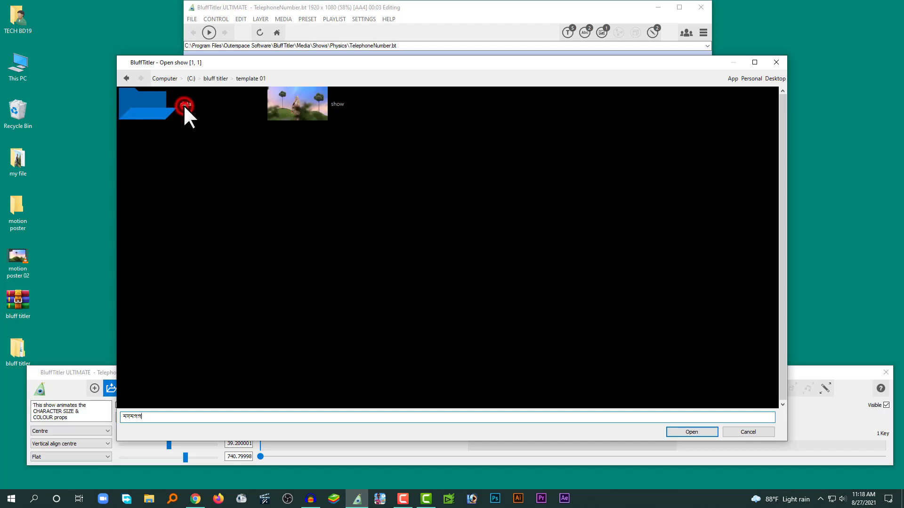
double_click(306, 108)
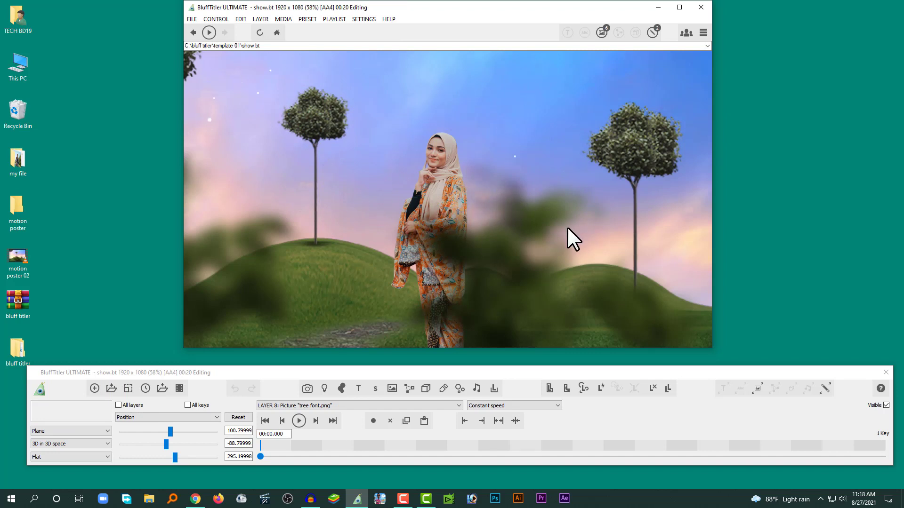
- Select the girl 01.png picture layer, view the pictures available to replace its first texture, and leave the texture unchanged
left_click(356, 407)
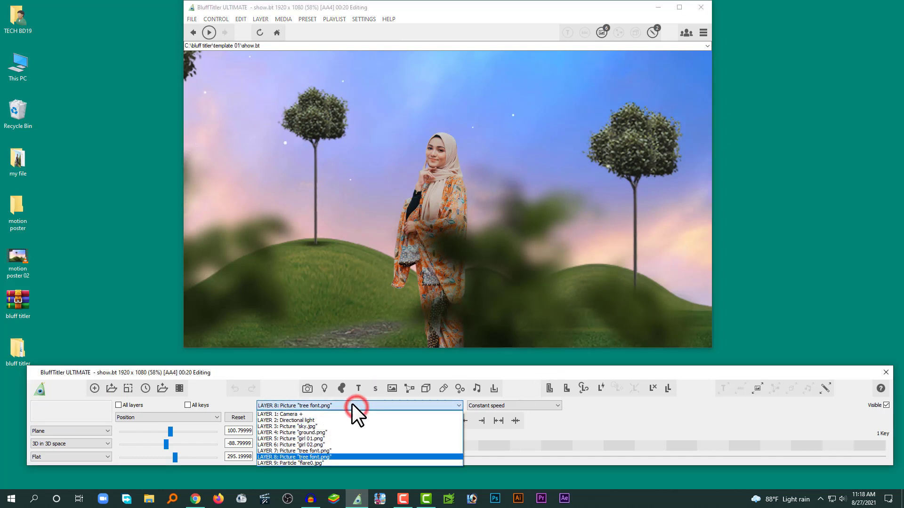
left_click(316, 438)
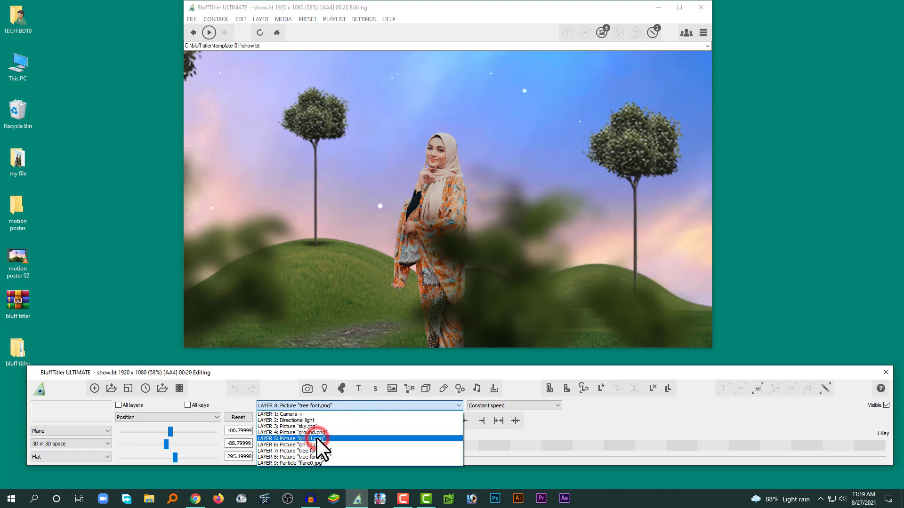
left_click(762, 387)
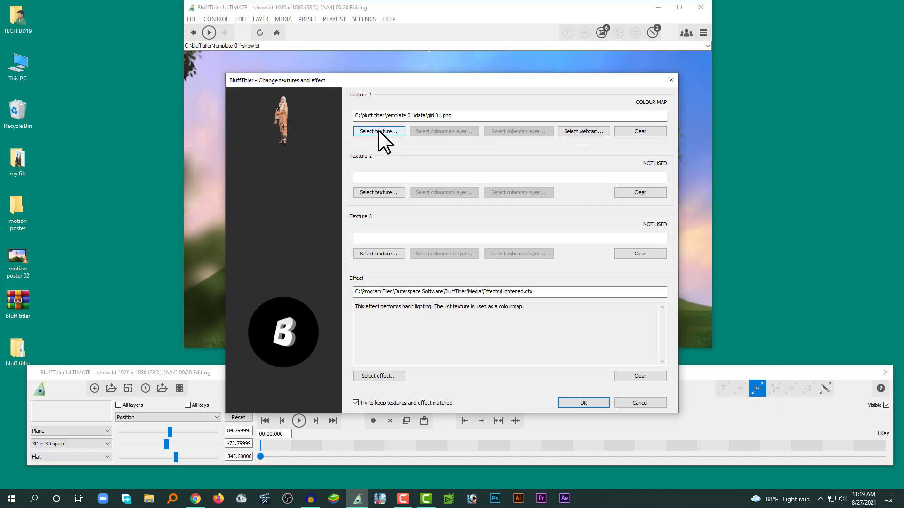
left_click(379, 131)
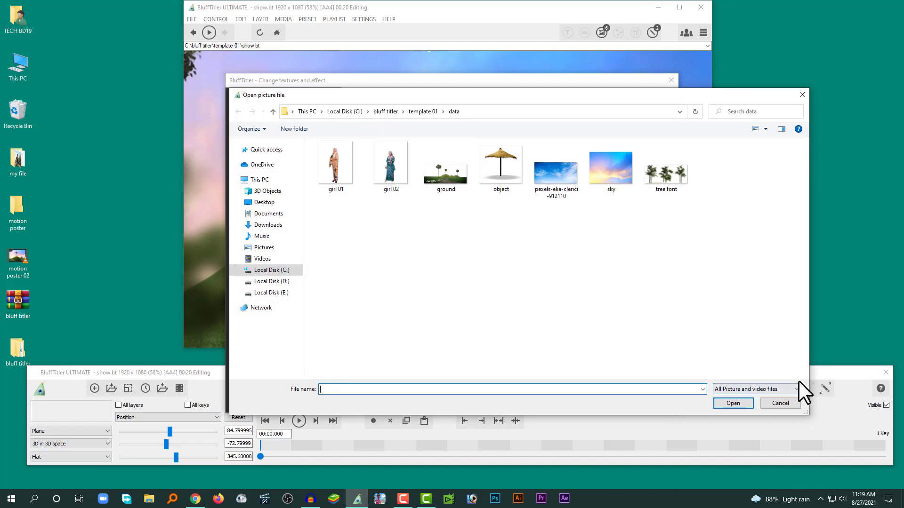
left_click(787, 406)
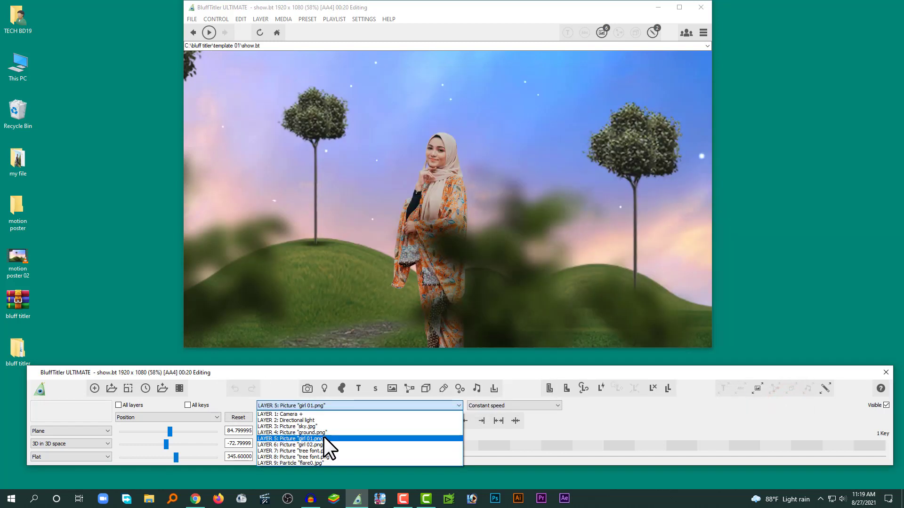
left_click(307, 374)
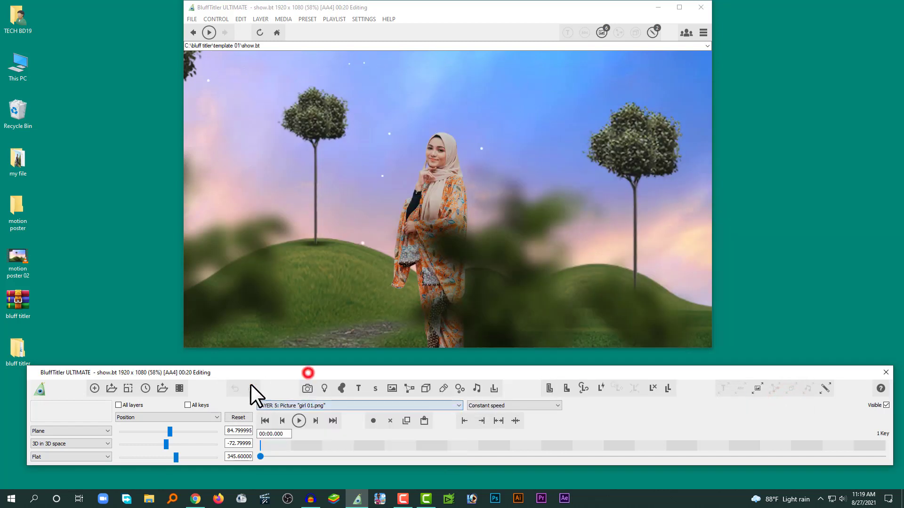
left_click(179, 386)
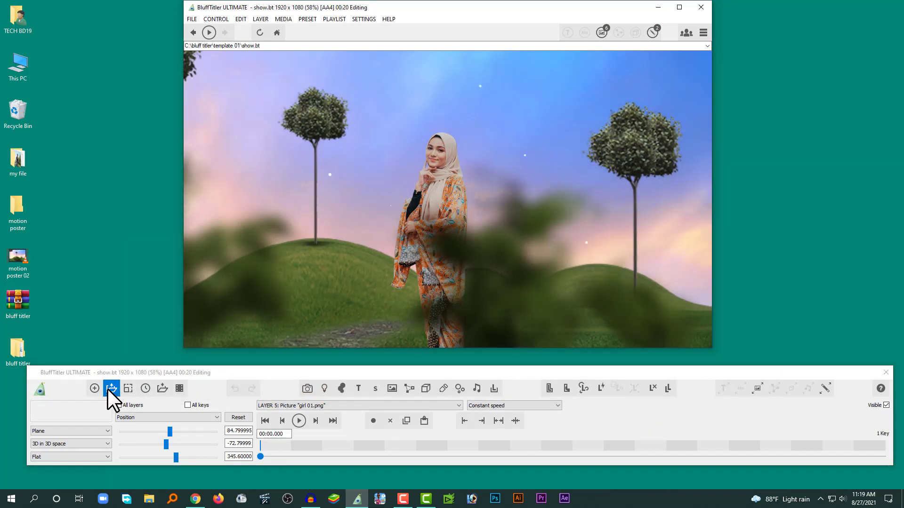
- Browse for a show to open in the Shows folder under Program Files, Outerspace Software, BluffTitler, Media on drive C
left_click(106, 387)
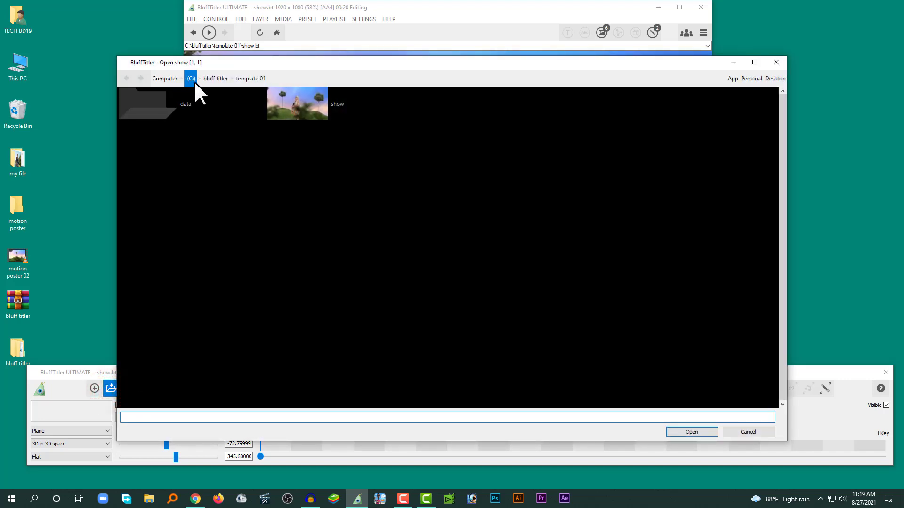
left_click(166, 78)
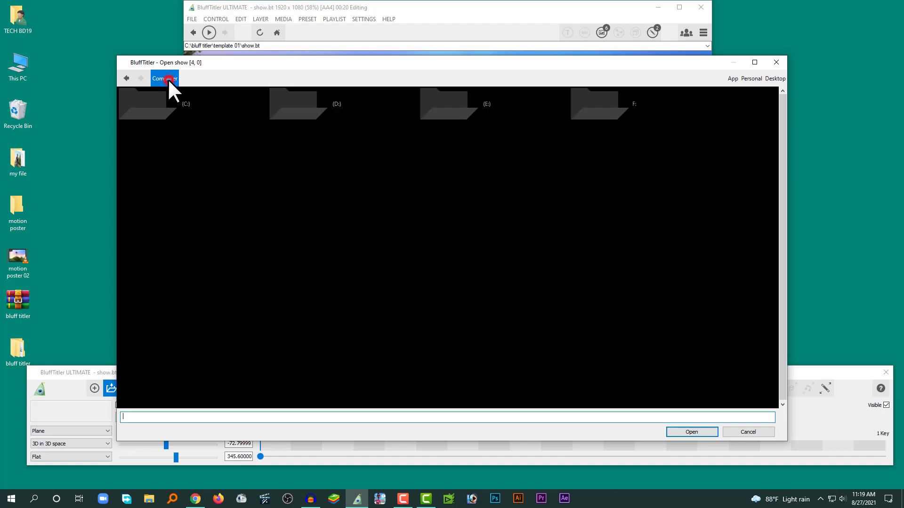
left_click(172, 104)
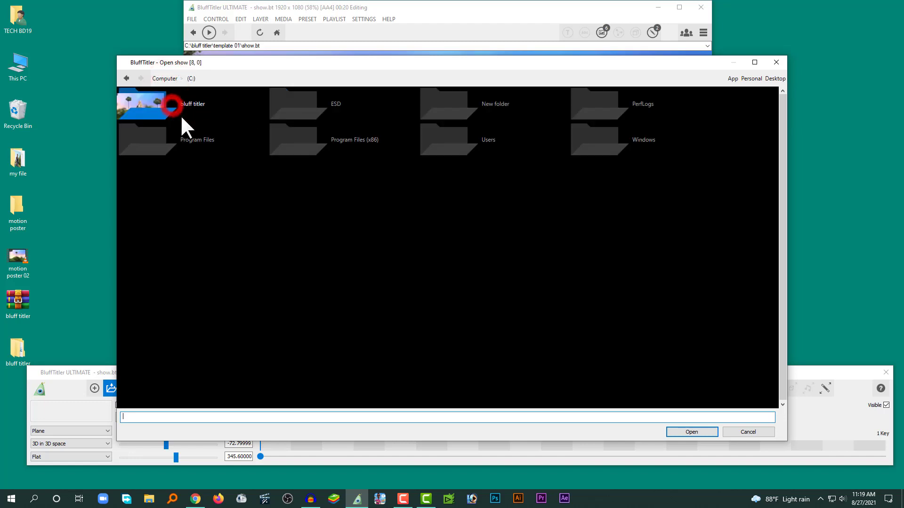
left_click(193, 142)
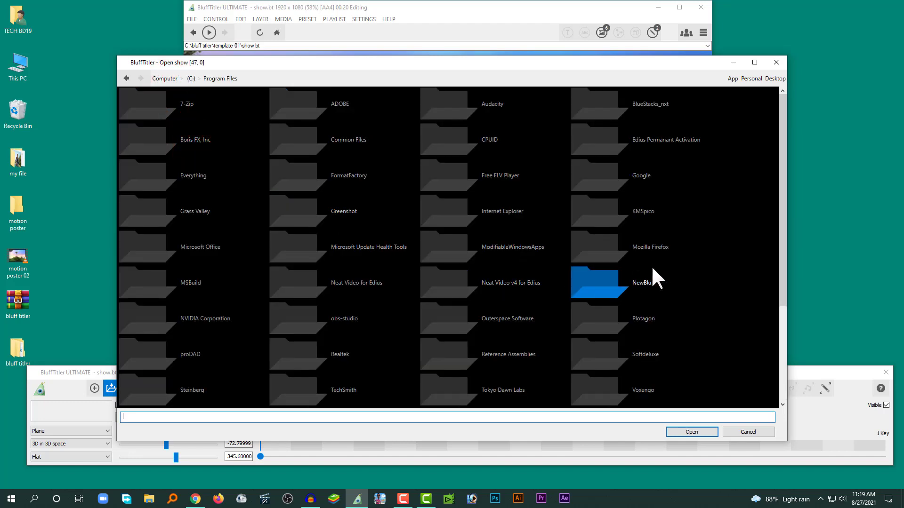
left_click(499, 322)
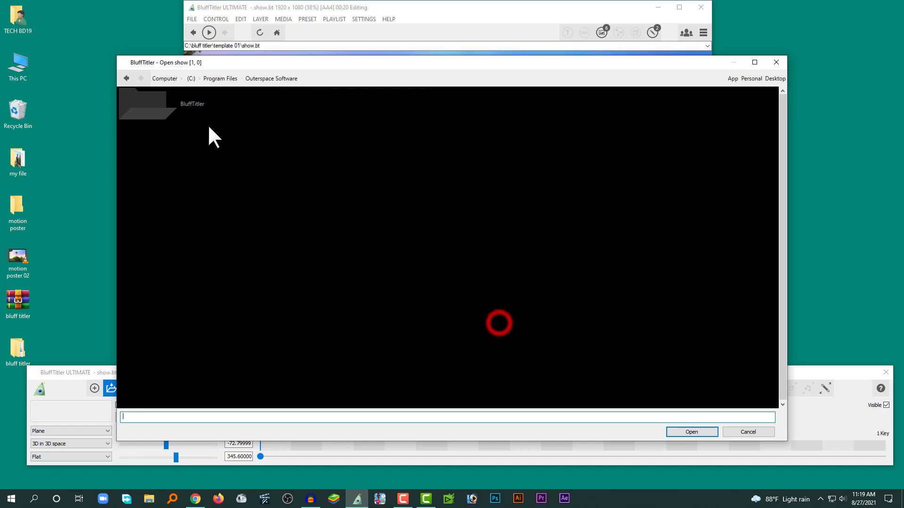
left_click(186, 104)
left_click(175, 102)
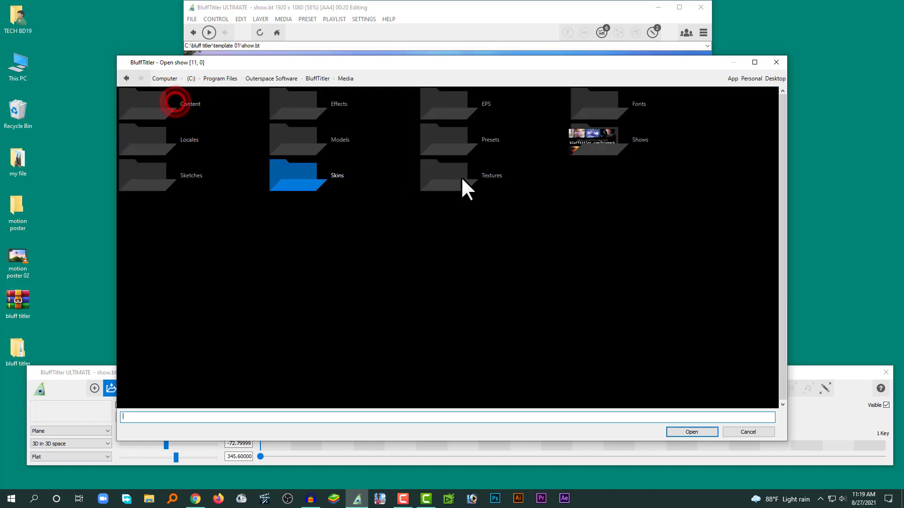
left_click(621, 143)
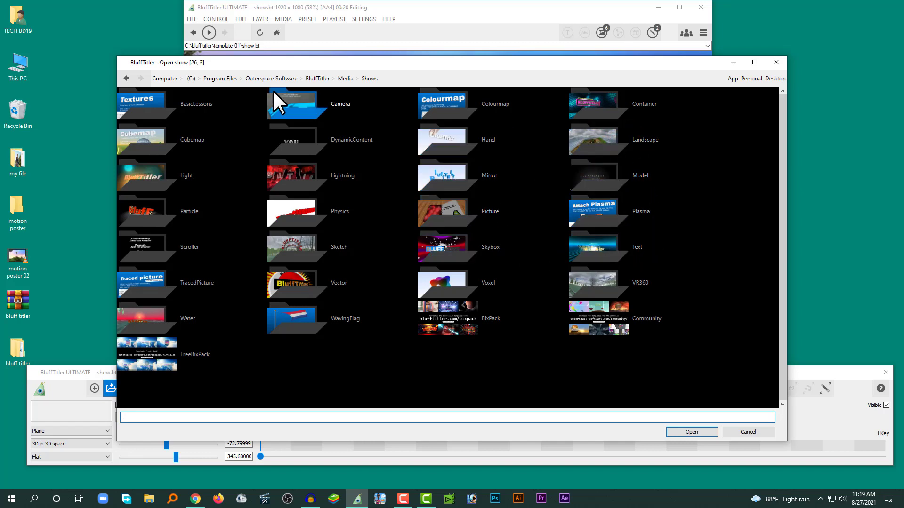
- Browse to the template 01 folder inside bluff titler on drive C to view its show file, and cancel opening a show
left_click(162, 79)
left_click(178, 101)
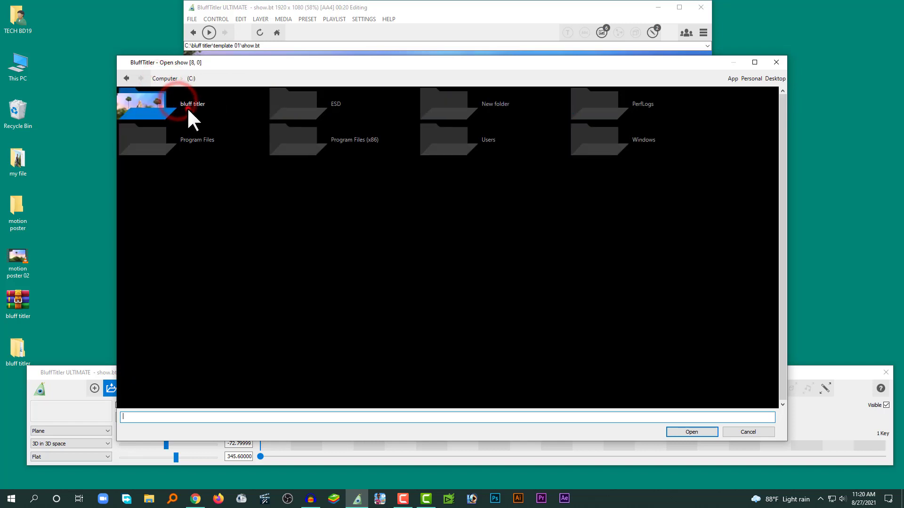
left_click(186, 108)
left_click(187, 115)
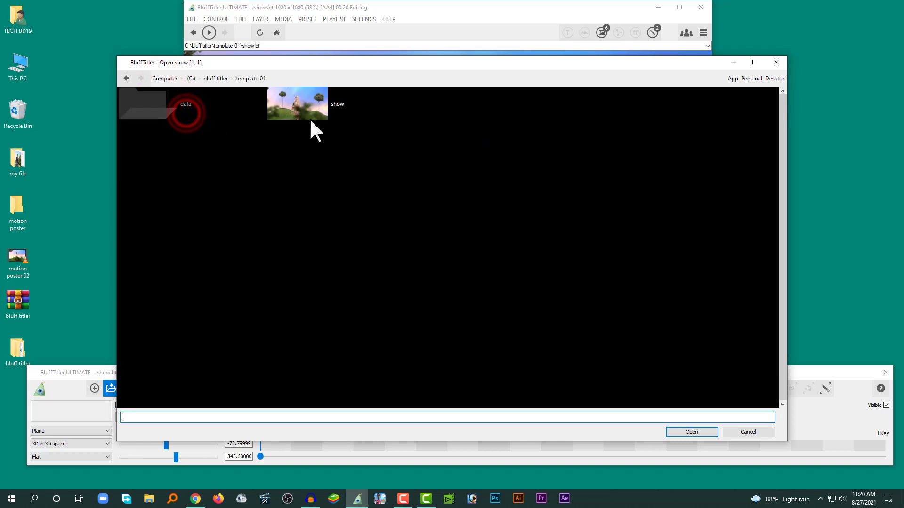
left_click(759, 432)
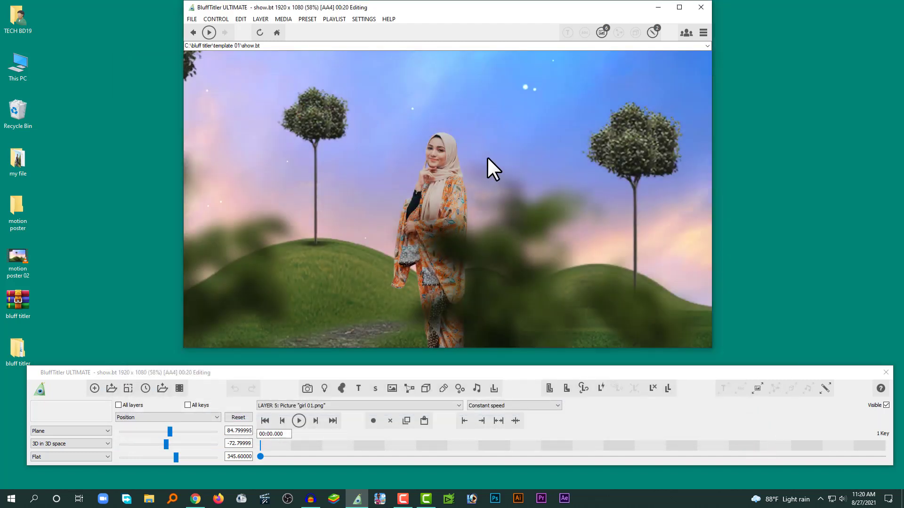